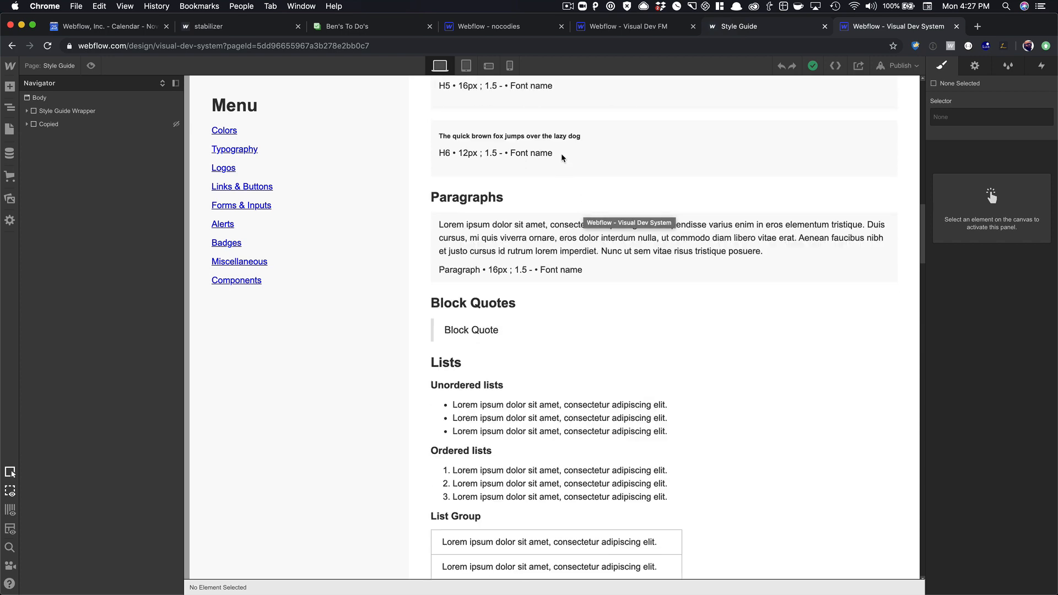
Inspect the five color squares in the Colors section, checking each one's combo class and the last square's background color
scroll(561, 156, up, 20)
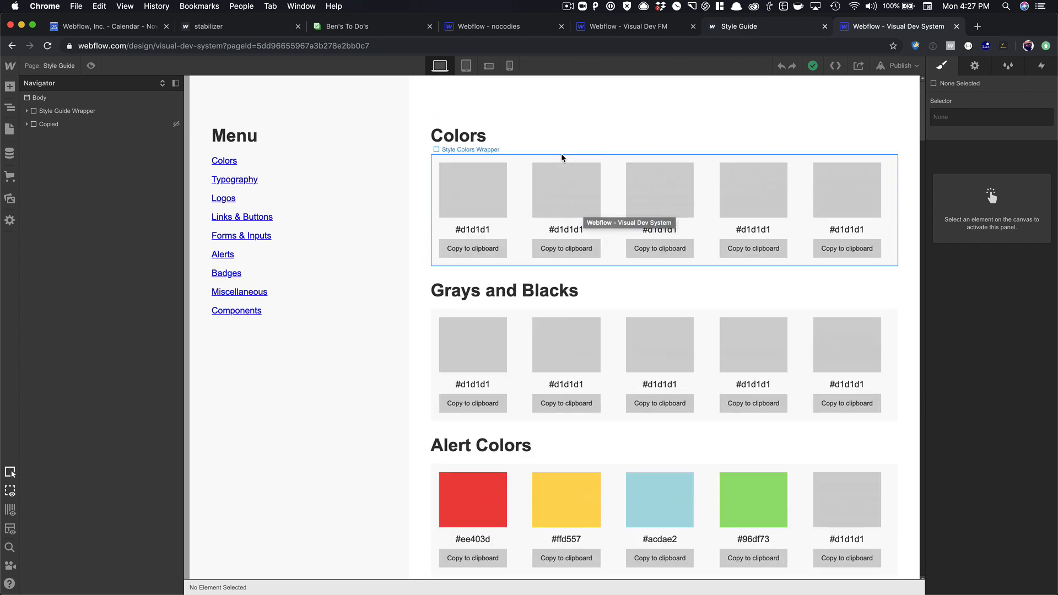
click(457, 175)
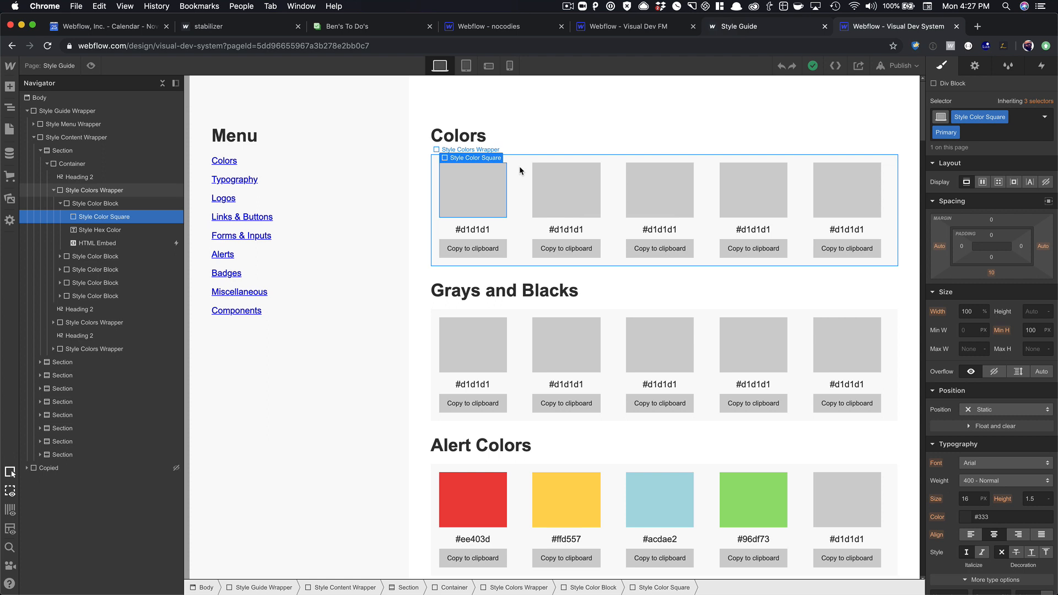
click(483, 230)
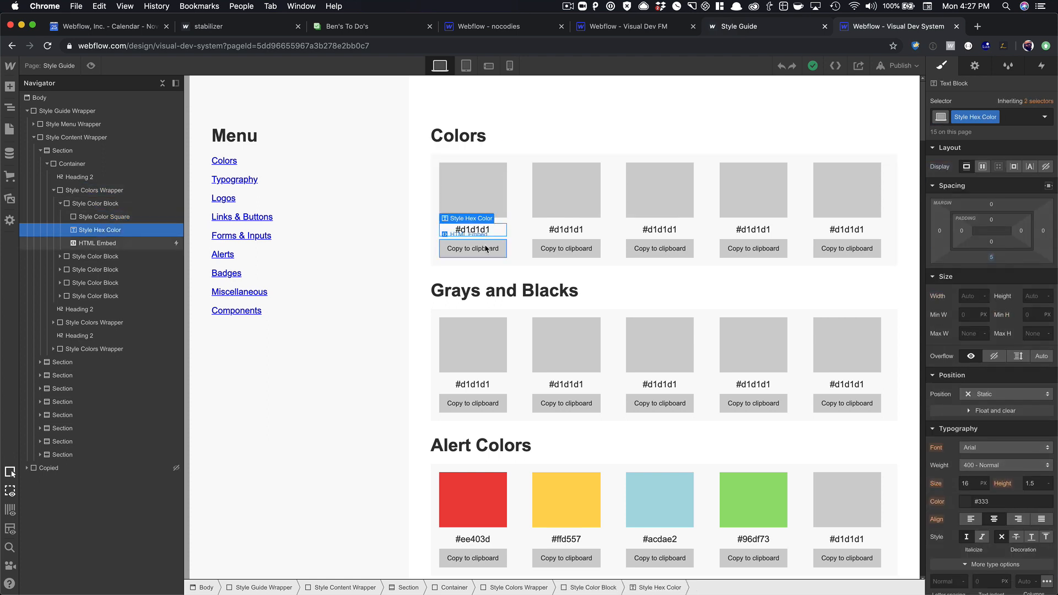
click(481, 181)
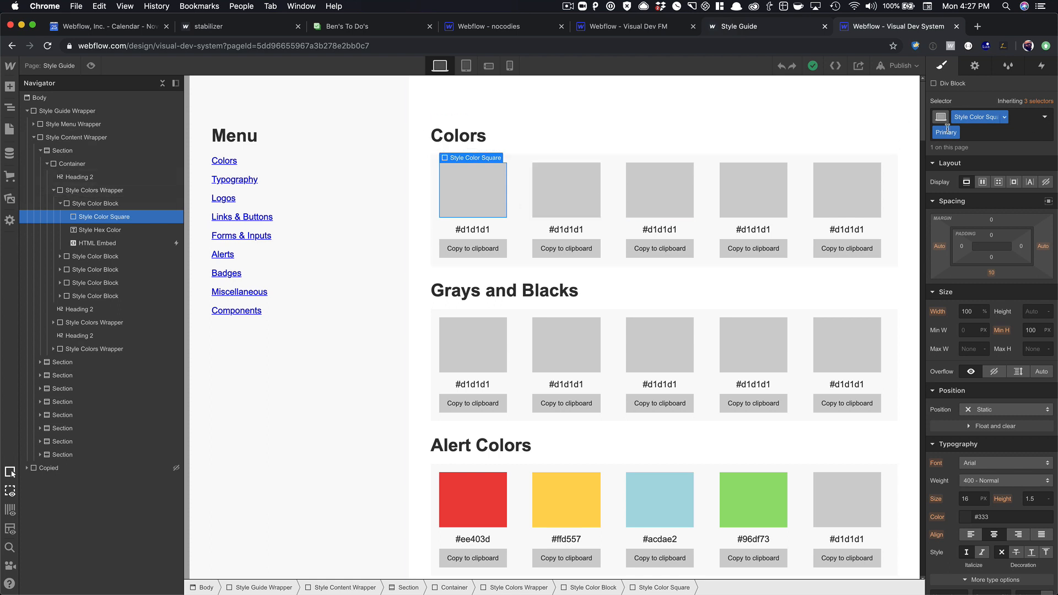
click(595, 192)
click(638, 196)
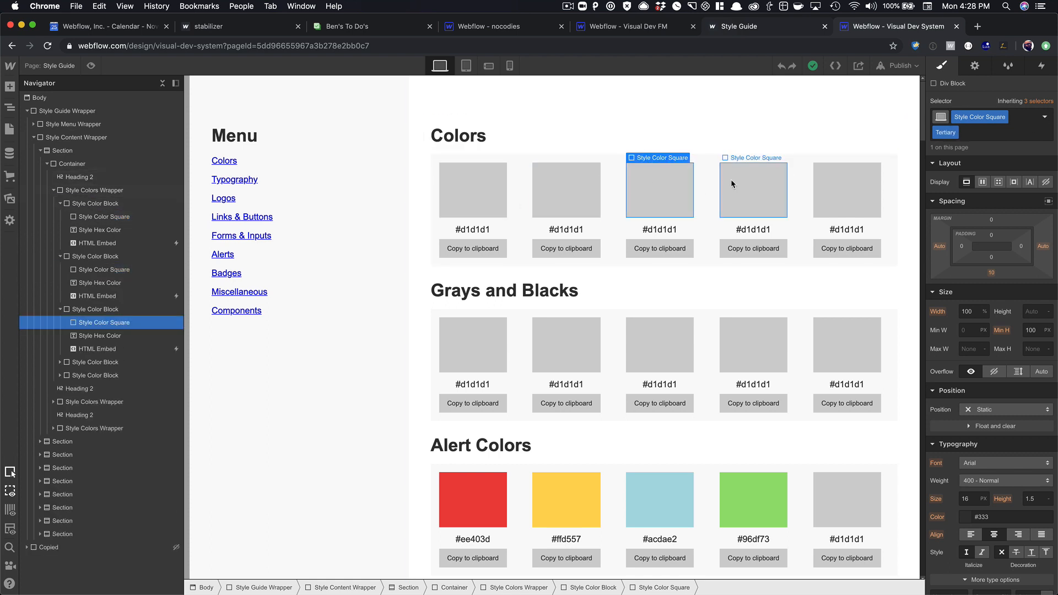
click(735, 168)
click(835, 183)
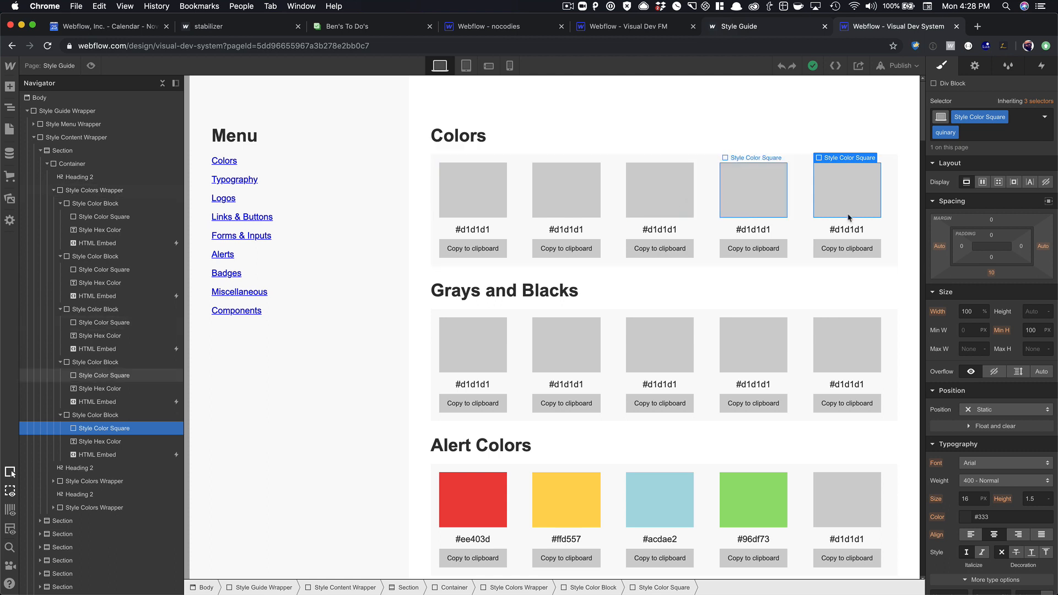
scroll(1053, 393, down, 5)
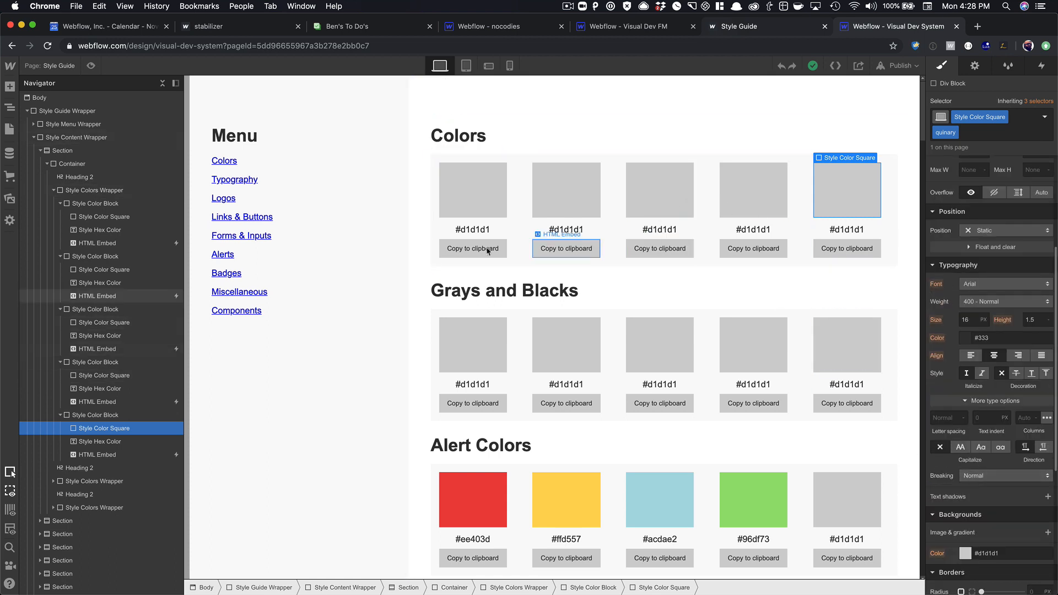
Inspect the first swatch's hex label and the HTML embed code behind its Copy to clipboard button, leaving the code as is
click(467, 252)
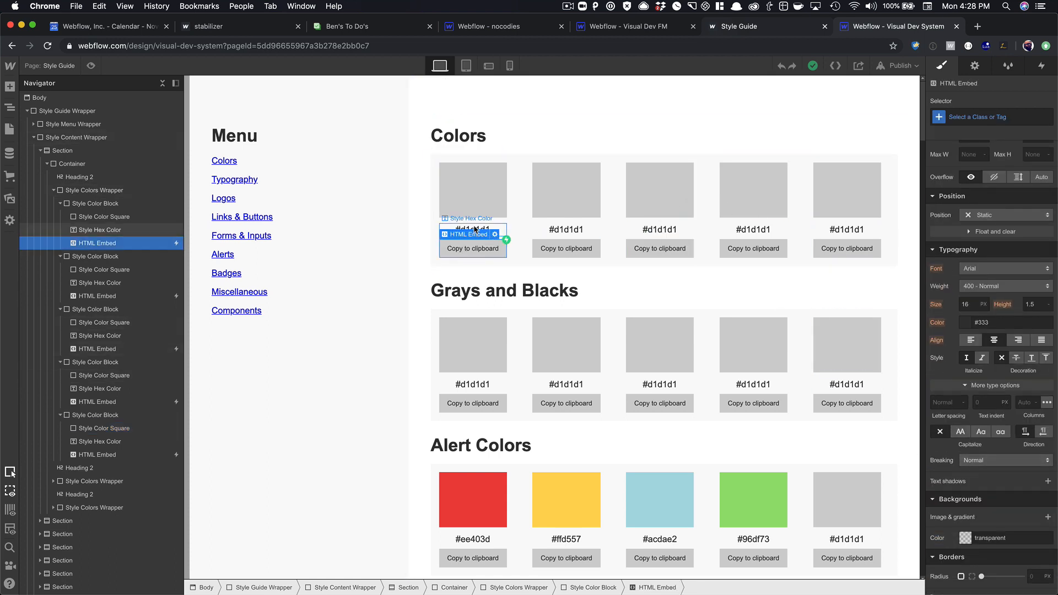
click(473, 229)
click(484, 247)
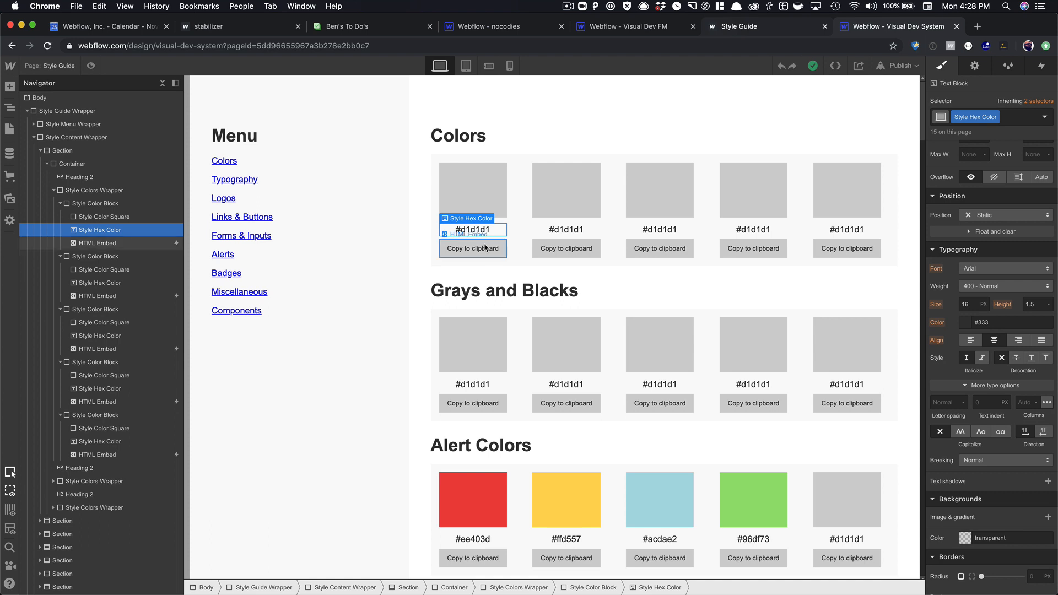
double_click(485, 247)
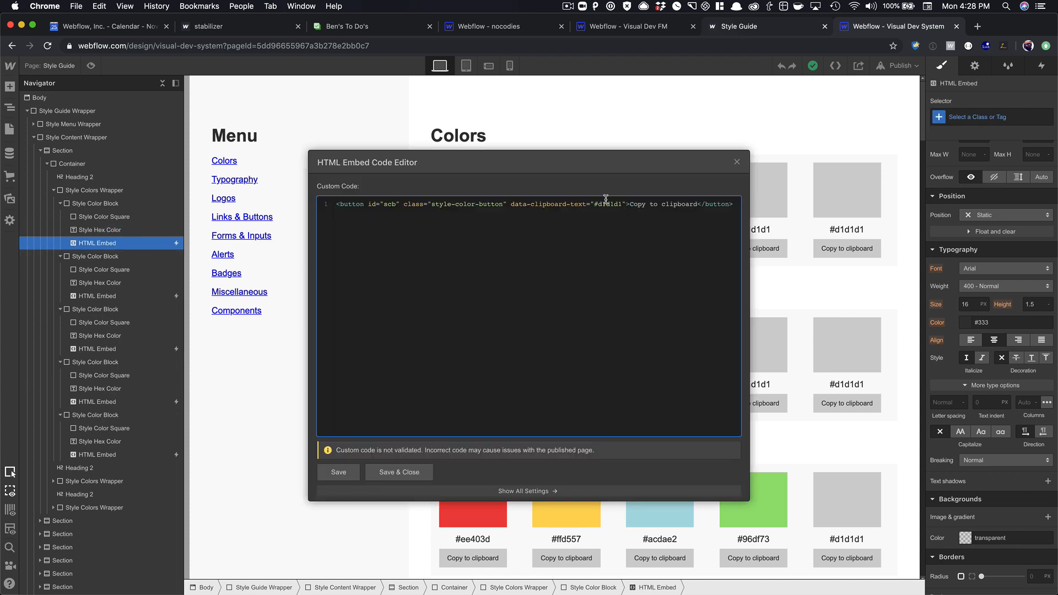
click(737, 162)
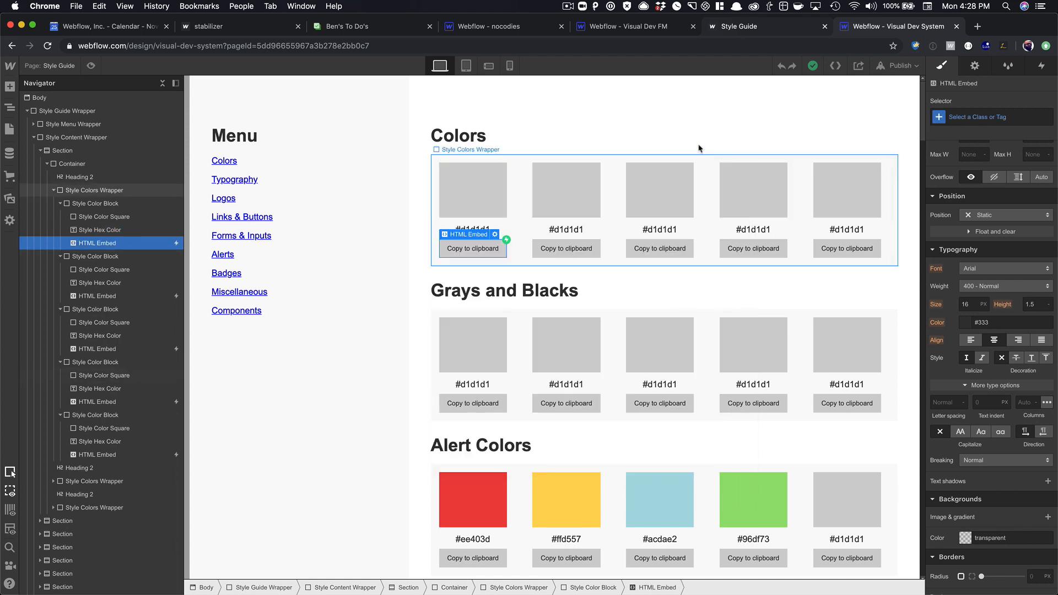
On the published Style Guide page, copy the red alert color's hex code with its Copy to clipboard button
click(754, 31)
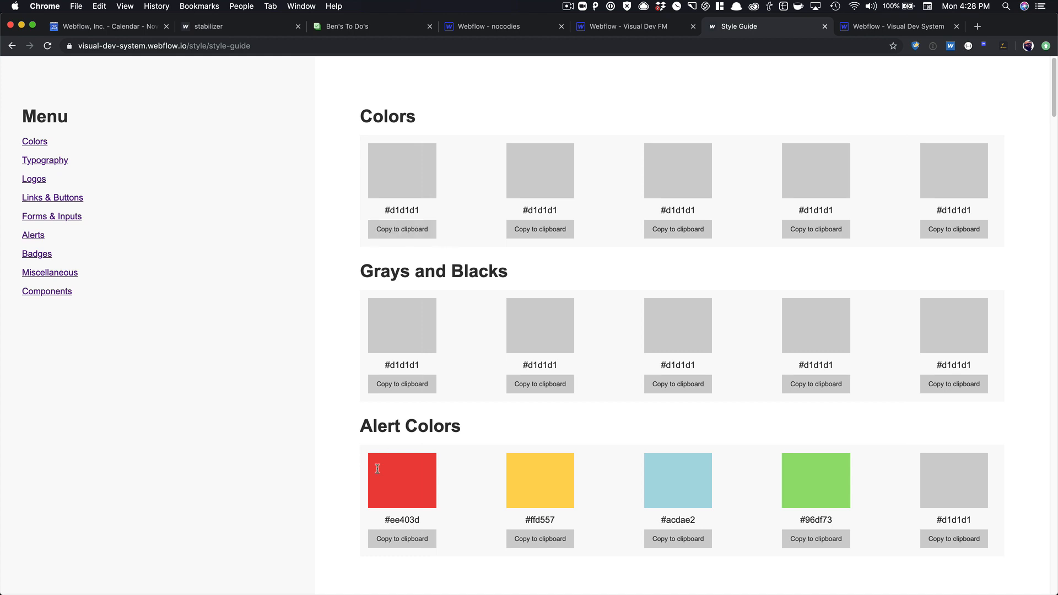
click(418, 537)
scroll(623, 213, down, 3)
scroll(739, 283, up, 3)
Return to the Visual Dev System project in the Webflow Designer and inspect the font download blocks and a Download link under Typography
click(635, 28)
click(898, 26)
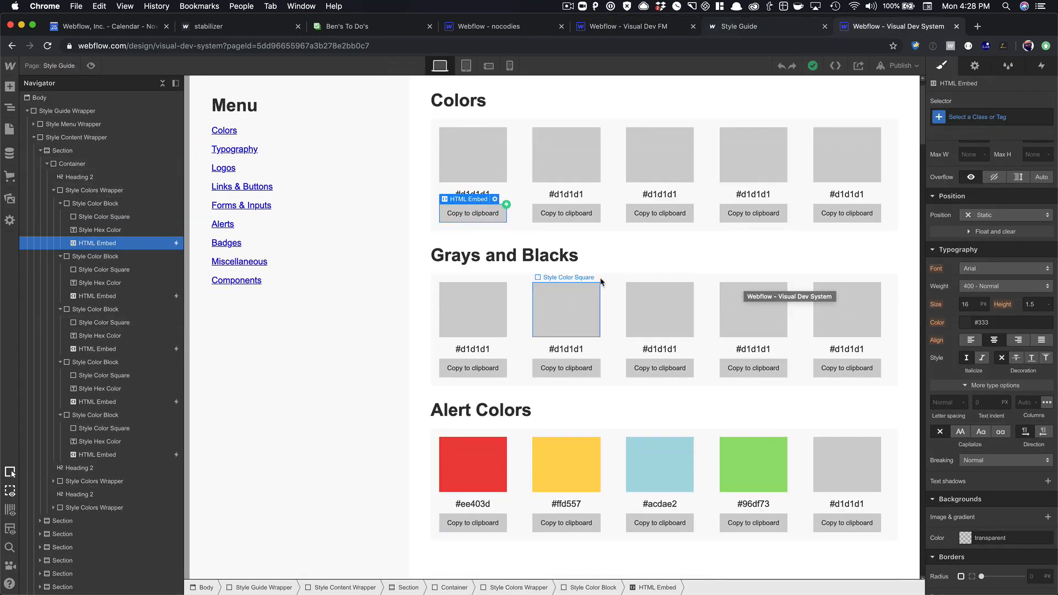
scroll(611, 275, down, 2)
scroll(610, 270, up, 3)
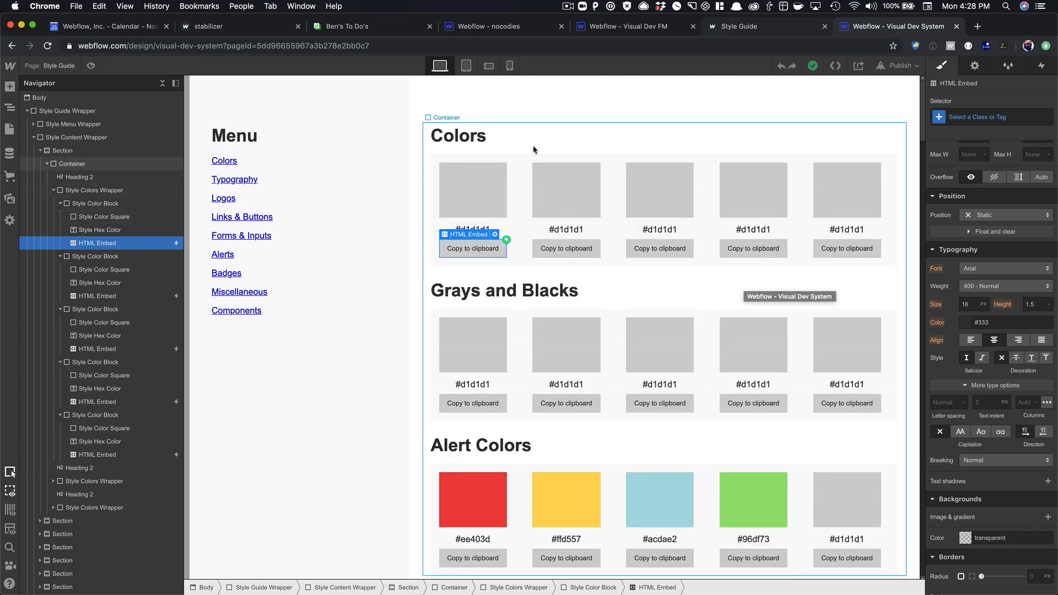
scroll(590, 338, down, 5)
scroll(537, 281, down, 5)
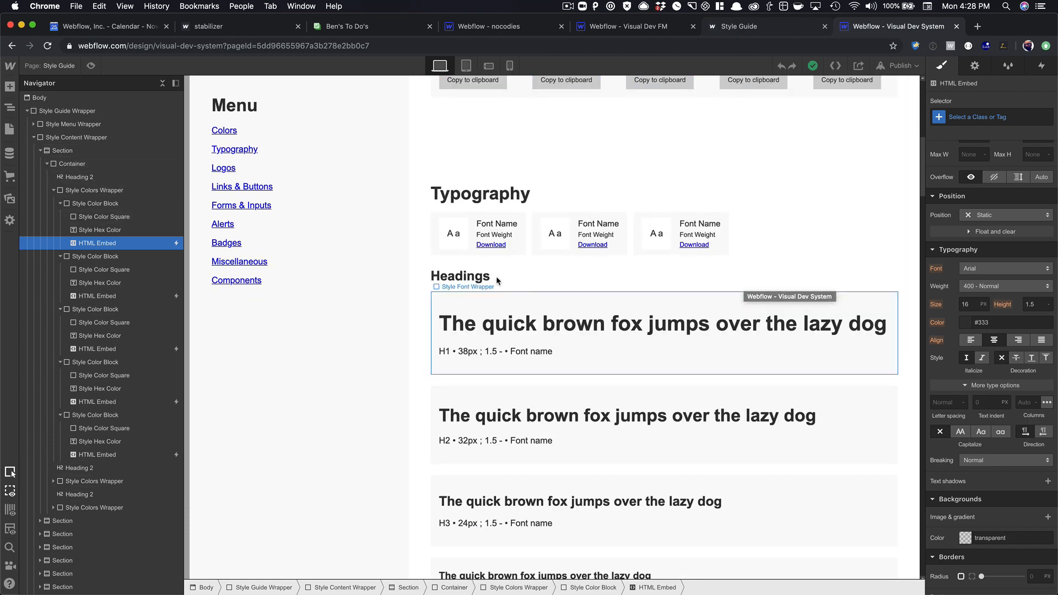
click(522, 252)
click(620, 251)
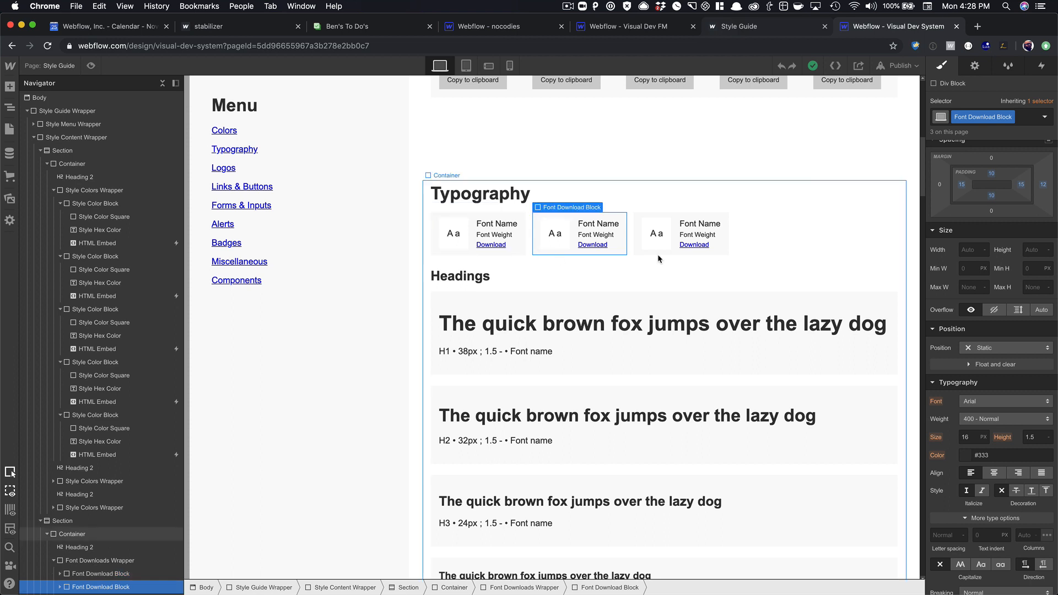
click(664, 251)
click(690, 249)
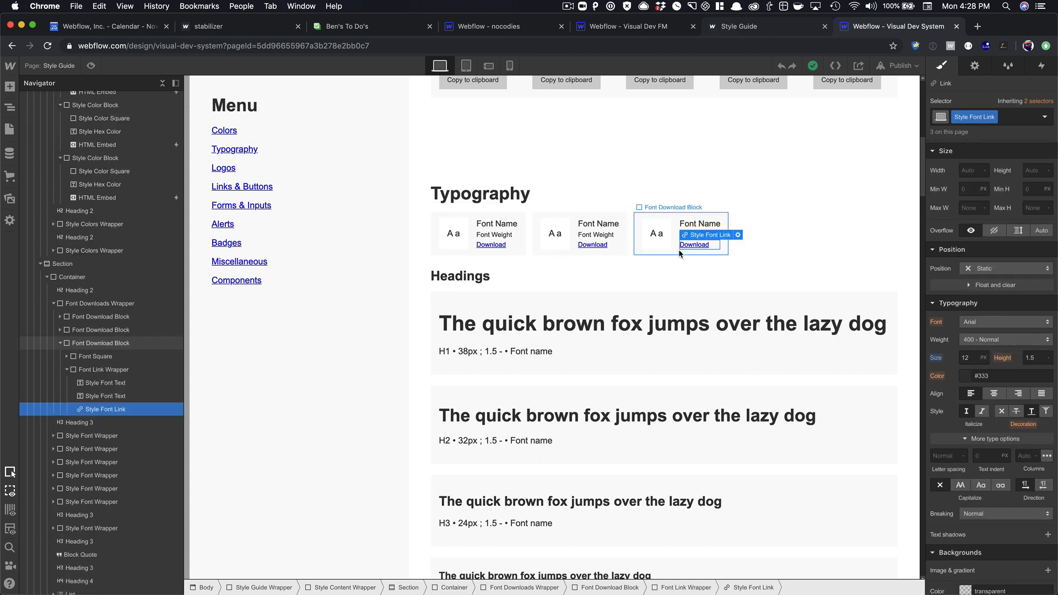
Inspect the typography settings of the Heading 1, Heading 2 and Heading 5 samples in the Headings section
scroll(678, 248, down, 2)
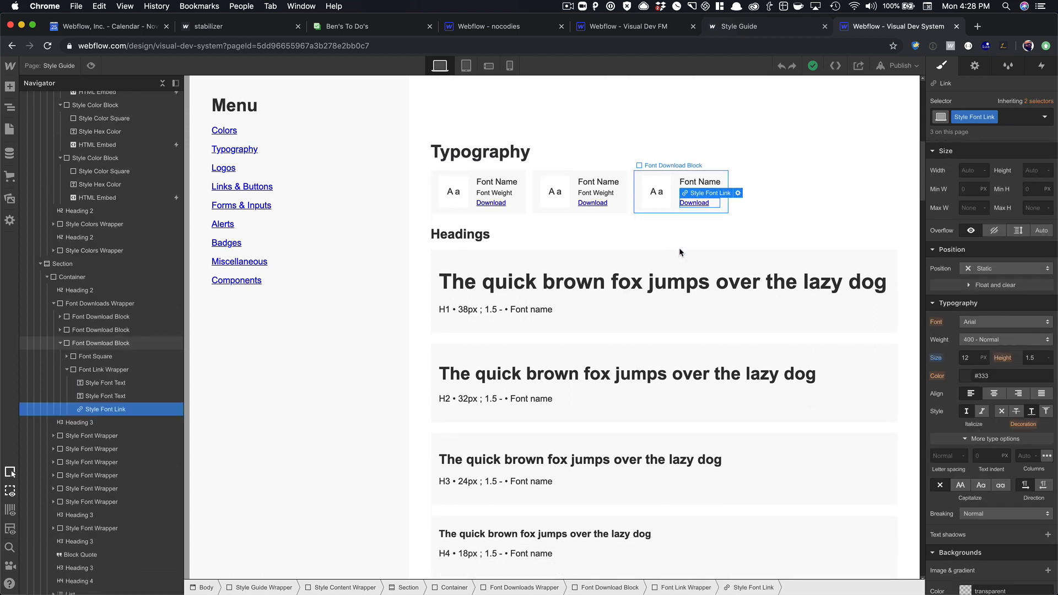
click(676, 254)
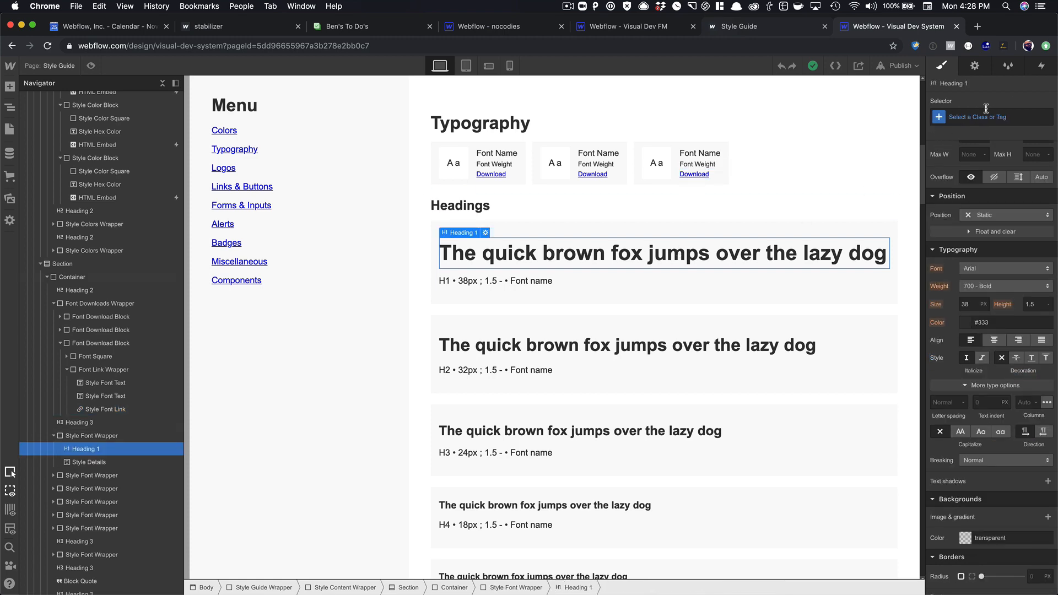
click(720, 343)
scroll(804, 303, down, 8)
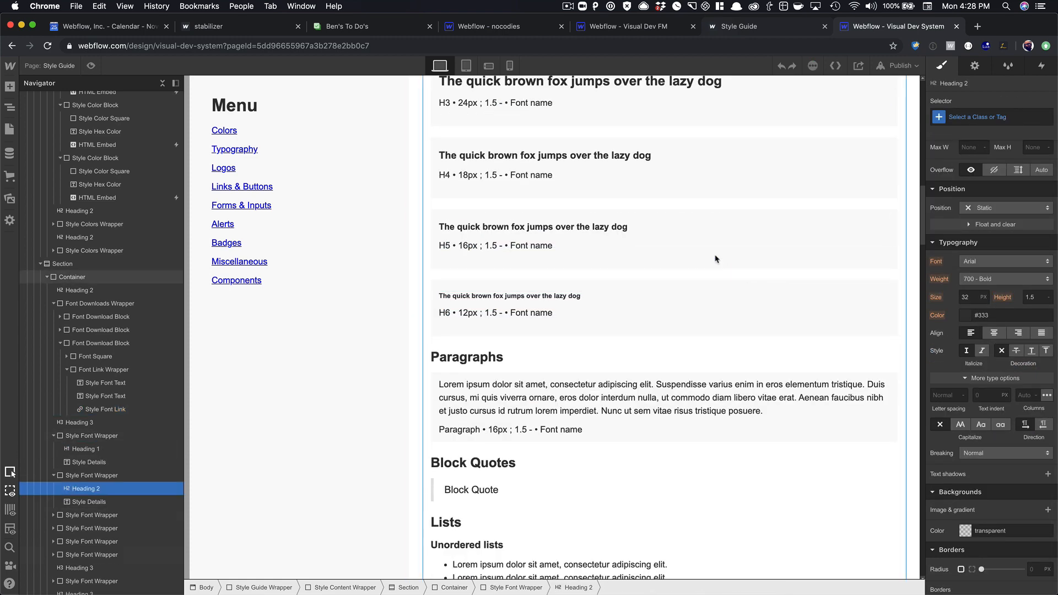
scroll(613, 191, down, 2)
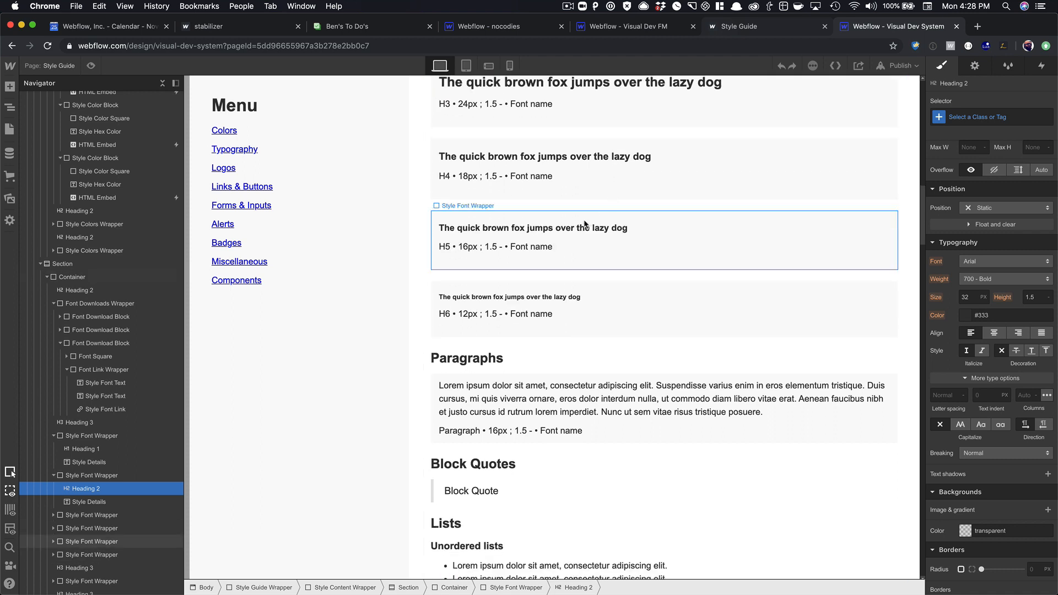
click(589, 231)
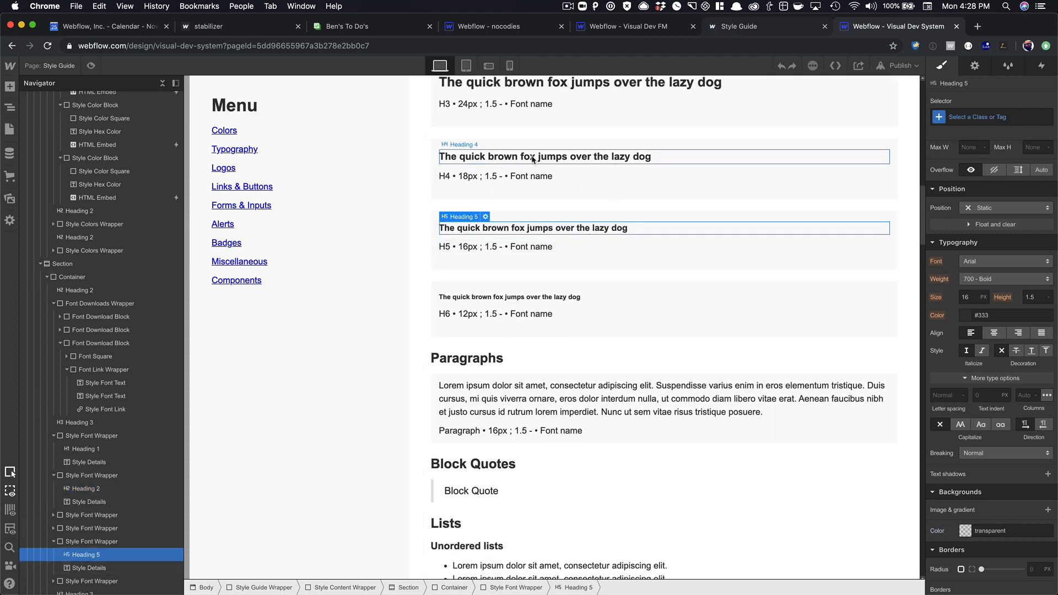
Inspect the sample paragraph and block quote styles, and review the unordered, ordered and list group examples
scroll(510, 177, down, 1)
scroll(510, 179, down, 3)
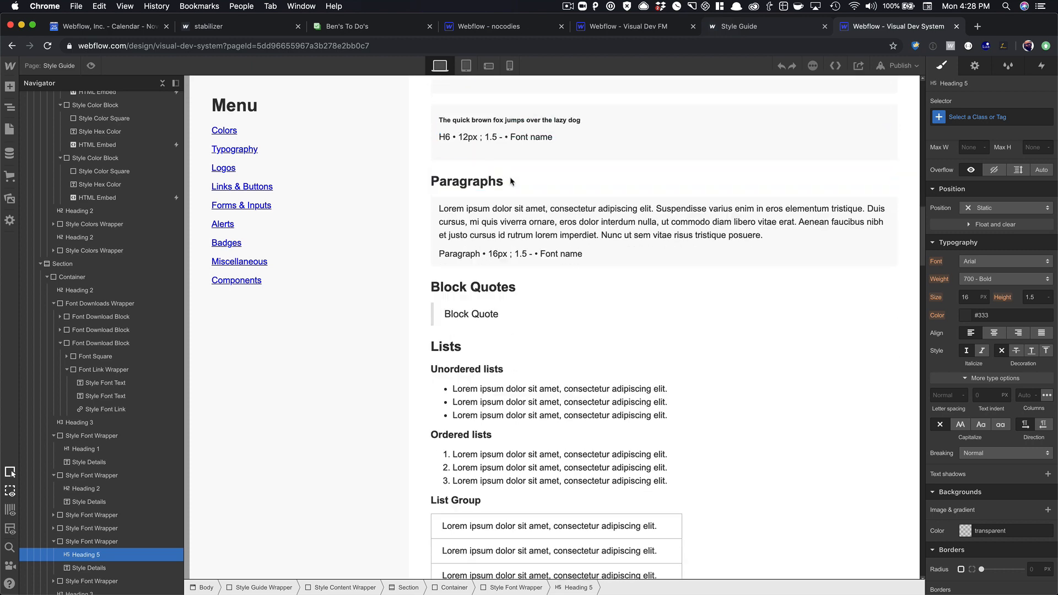
click(616, 214)
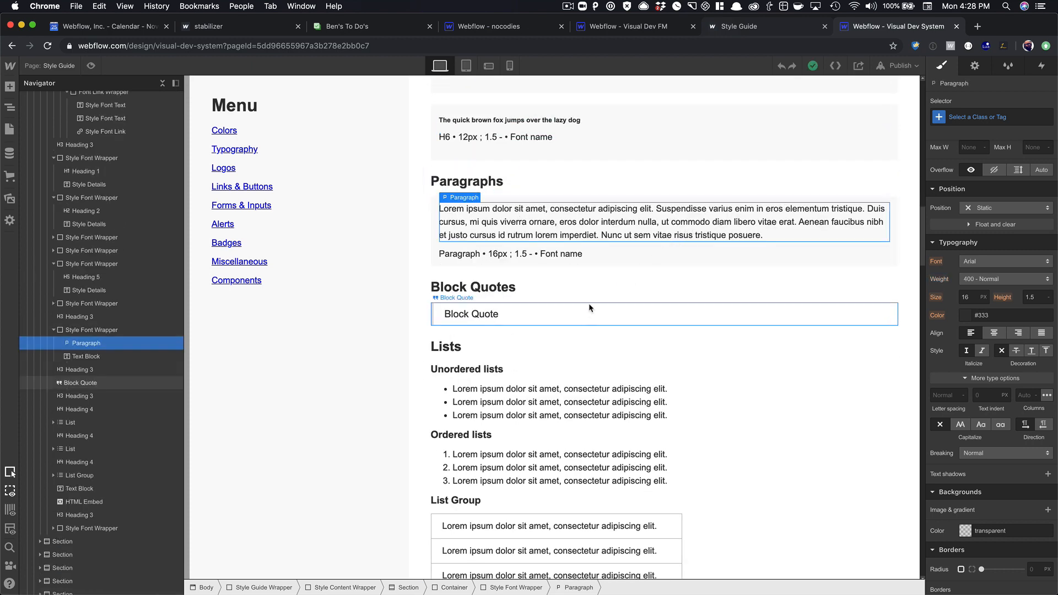
click(589, 305)
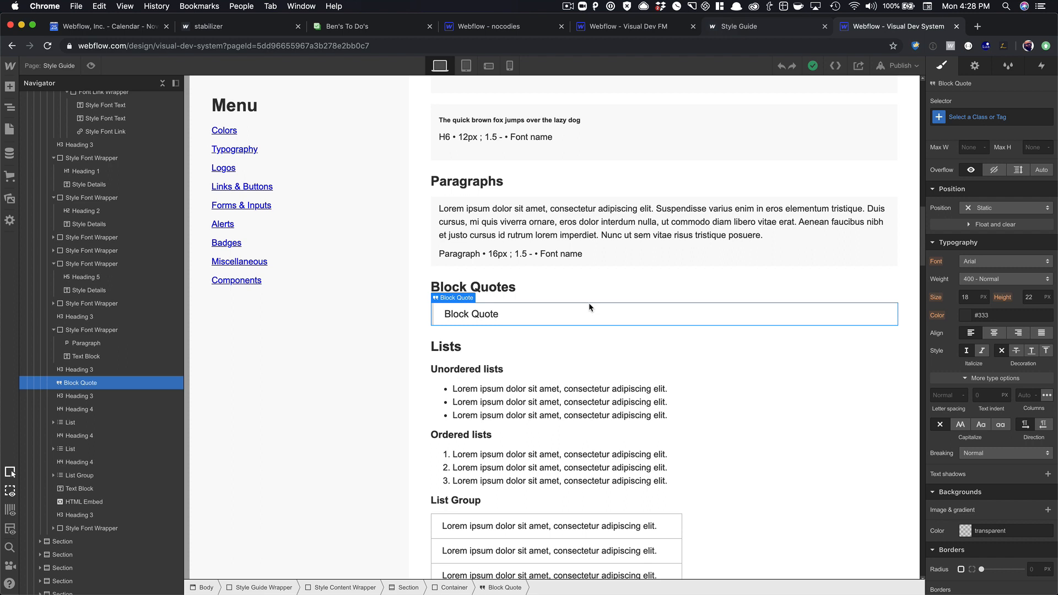
scroll(589, 302, down, 2)
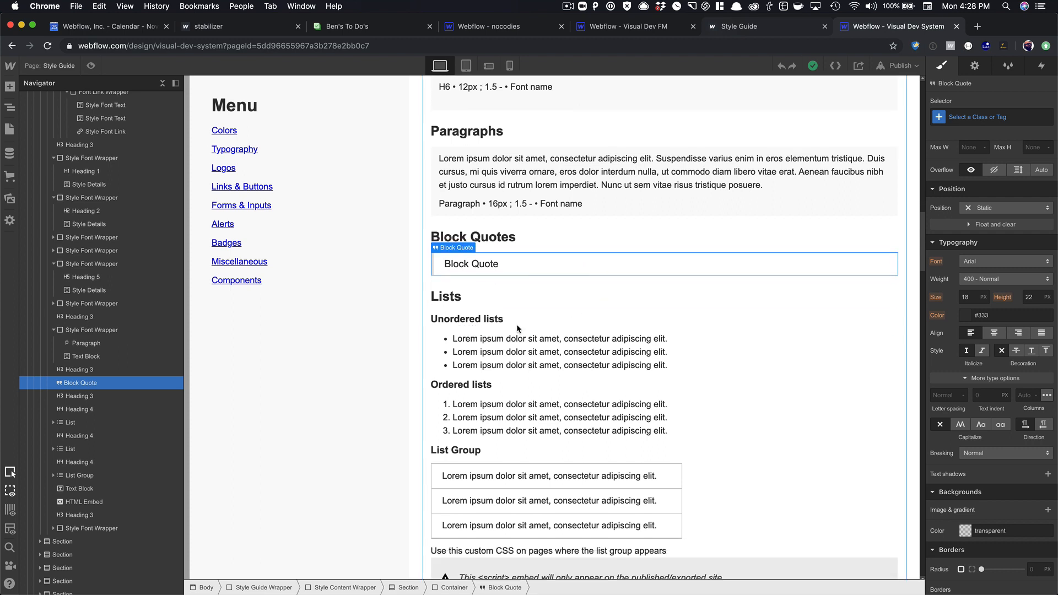
scroll(543, 310, down, 3)
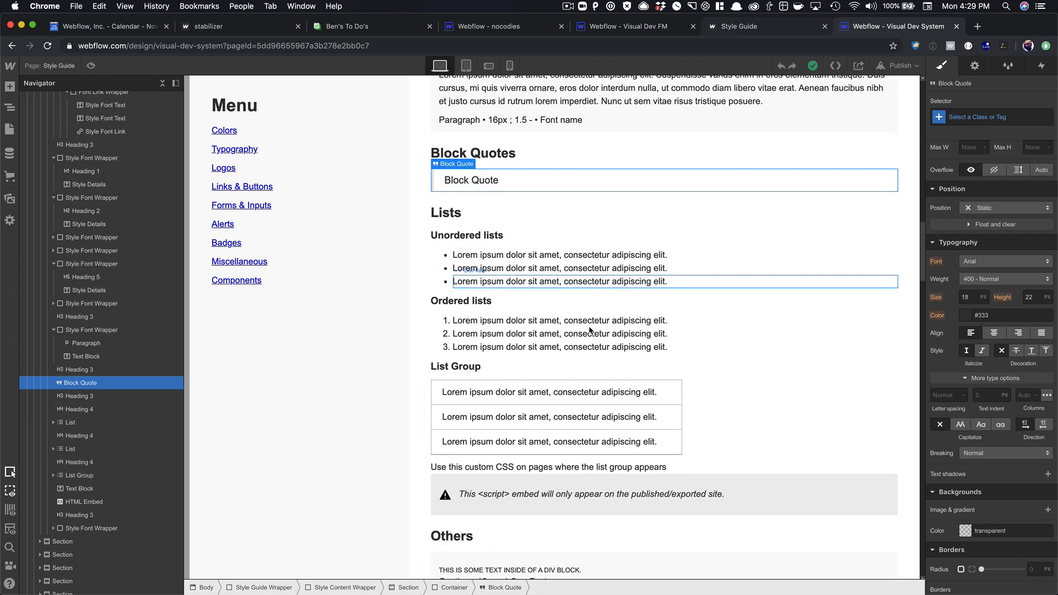
scroll(609, 394, down, 1)
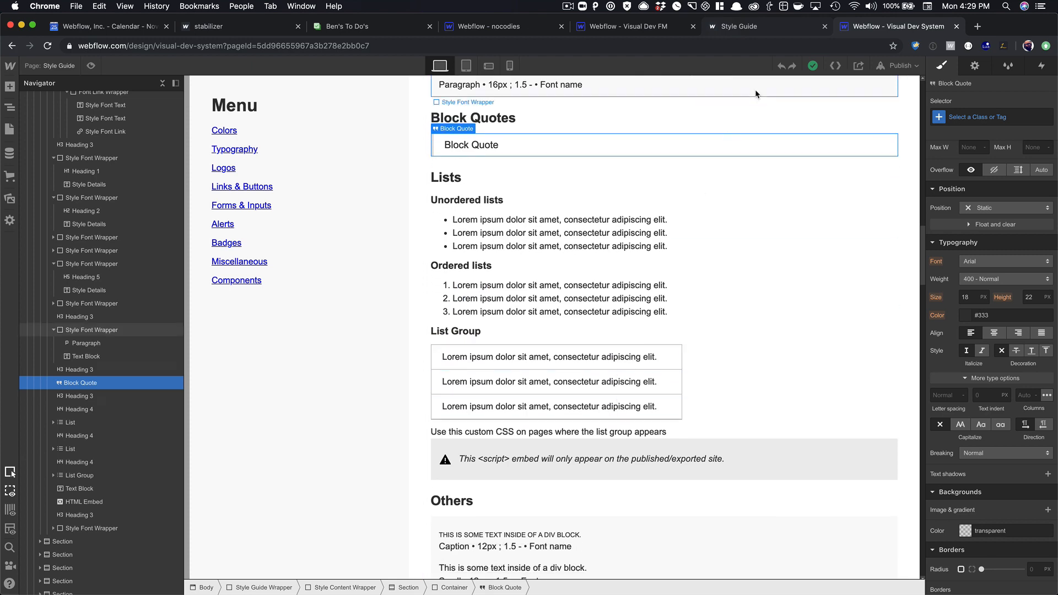
Switch to the published Style Guide page and examine the custom CSS snippet beneath the List Group
key(ctrl+shift+Tab)
scroll(750, 176, down, 8)
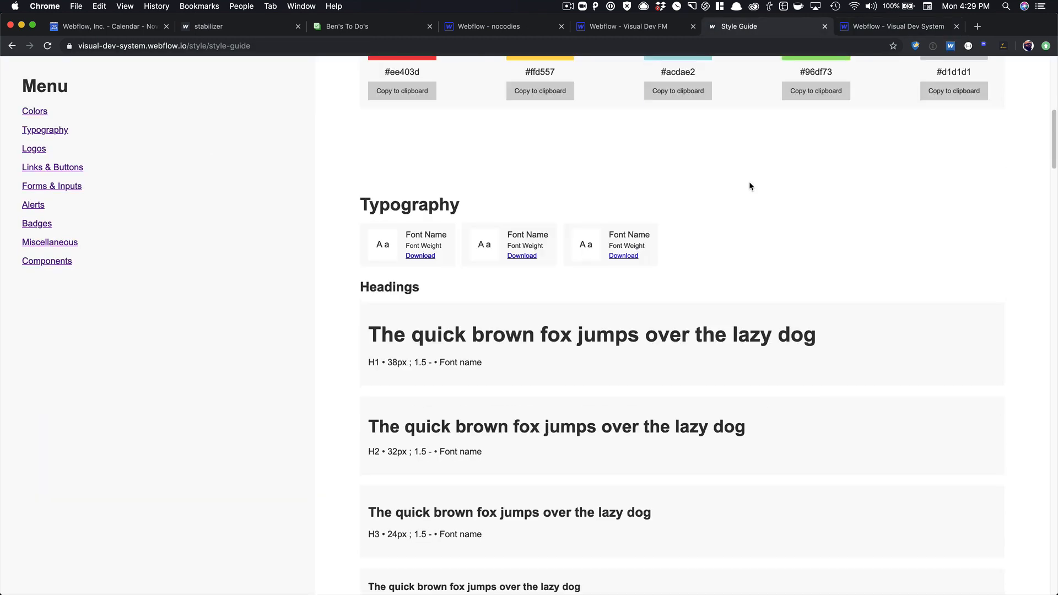
scroll(749, 181, down, 15)
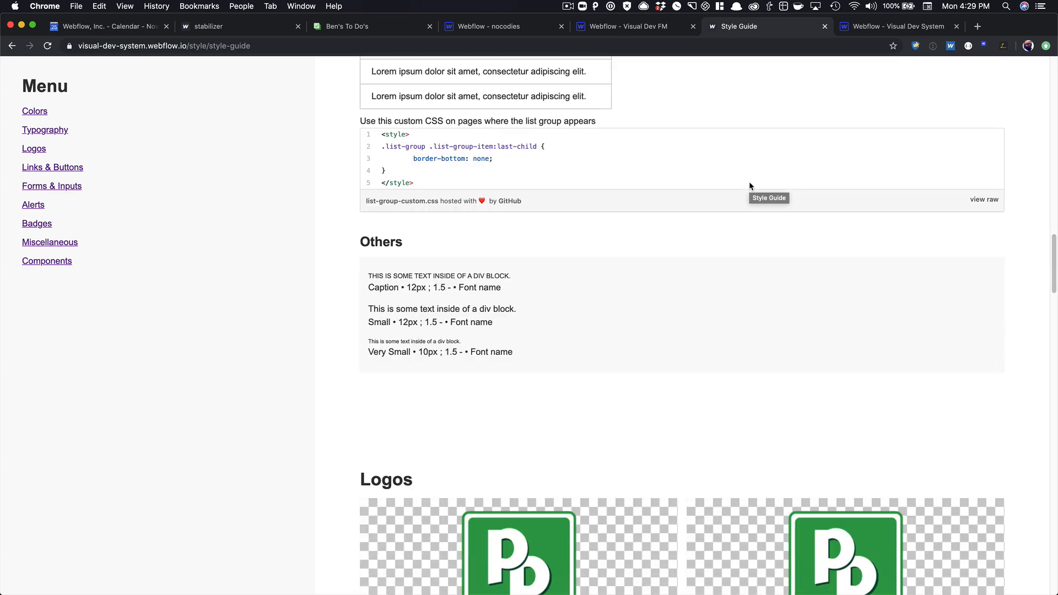
scroll(749, 180, up, 5)
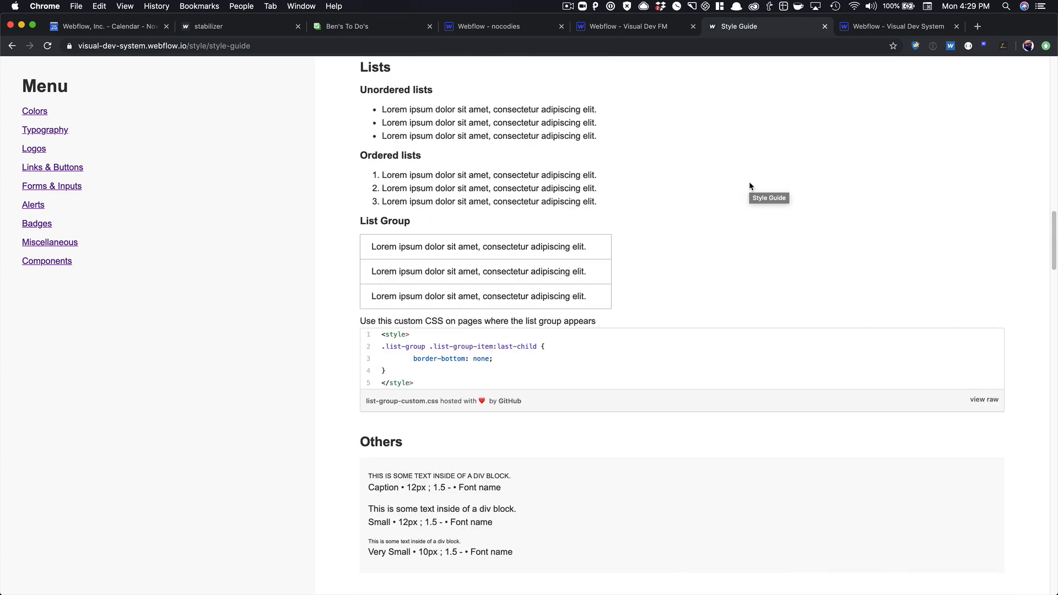
Compare the List Group's embed in the Designer with its CSS snippet on the published page, and review the Others text styles there
click(906, 28)
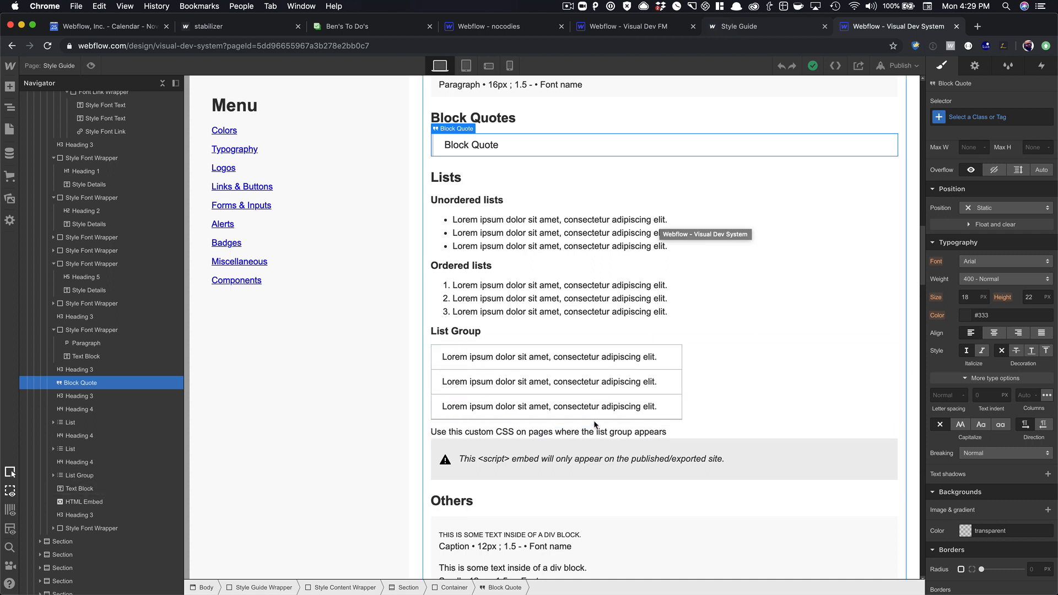
click(766, 28)
drag(424, 386, 432, 345)
click(433, 329)
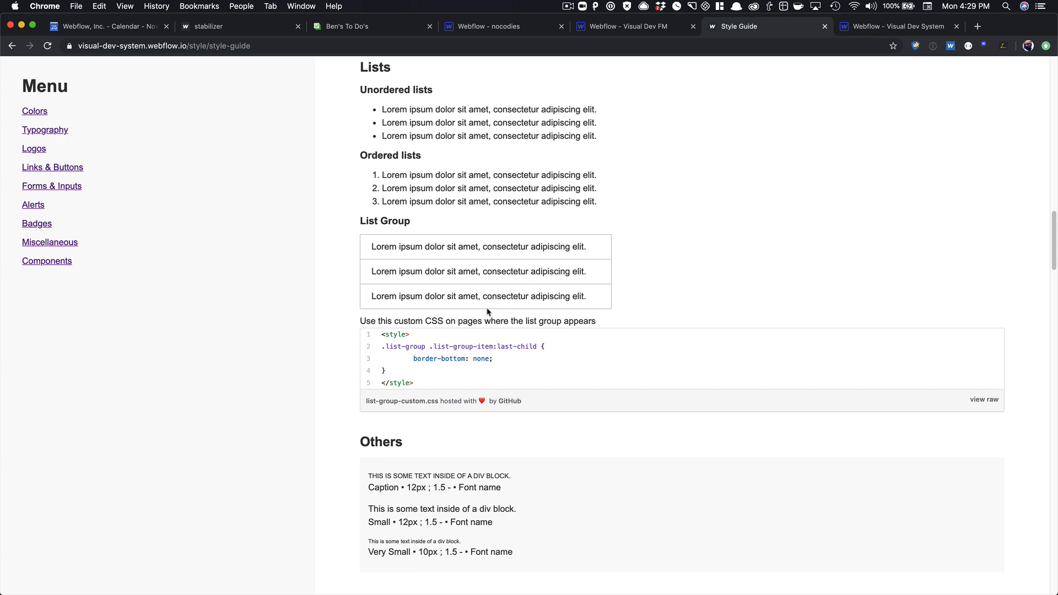
scroll(509, 306, down, 1)
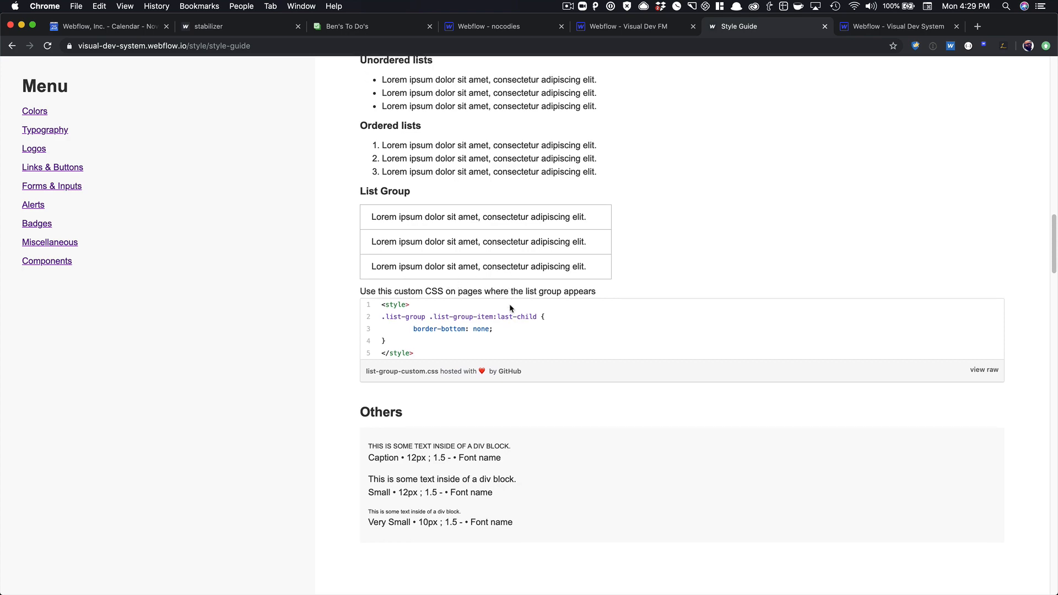
scroll(509, 306, down, 4)
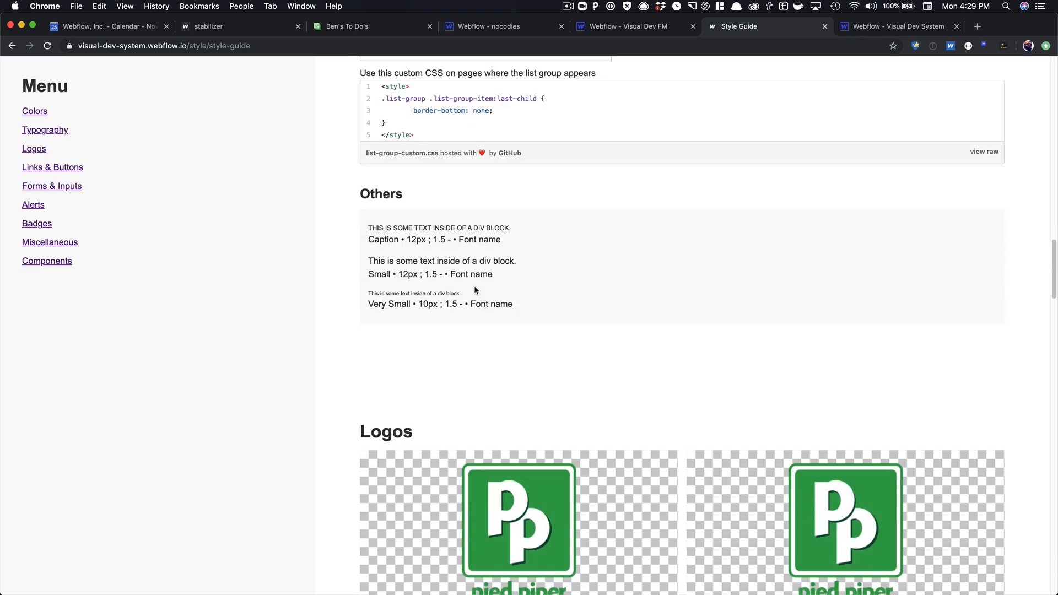
Review the Logos section and the button and text link styles in the Links and Buttons section
scroll(476, 285, down, 5)
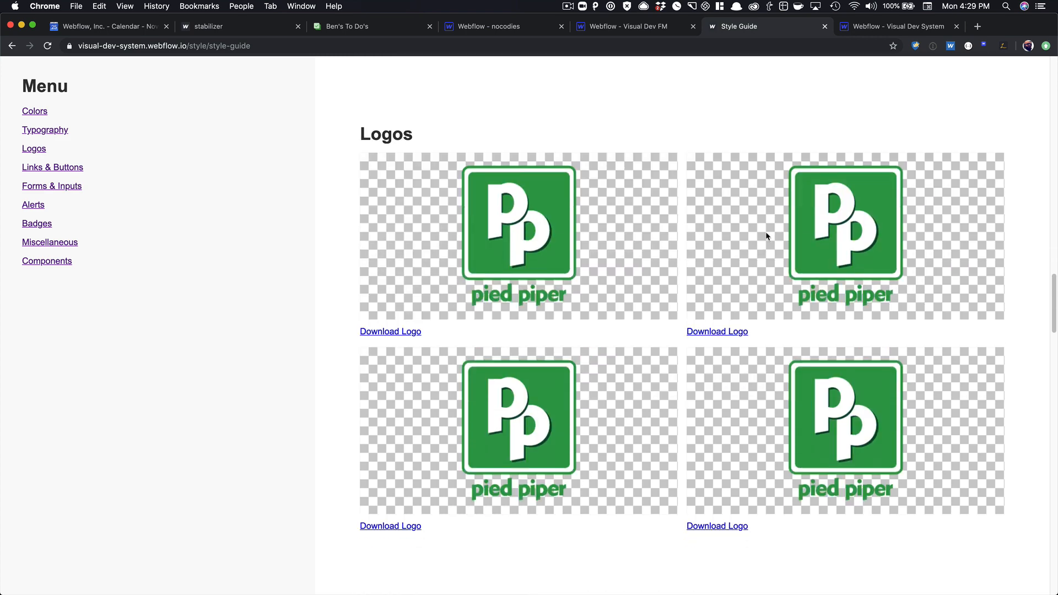
scroll(766, 234, down, 7)
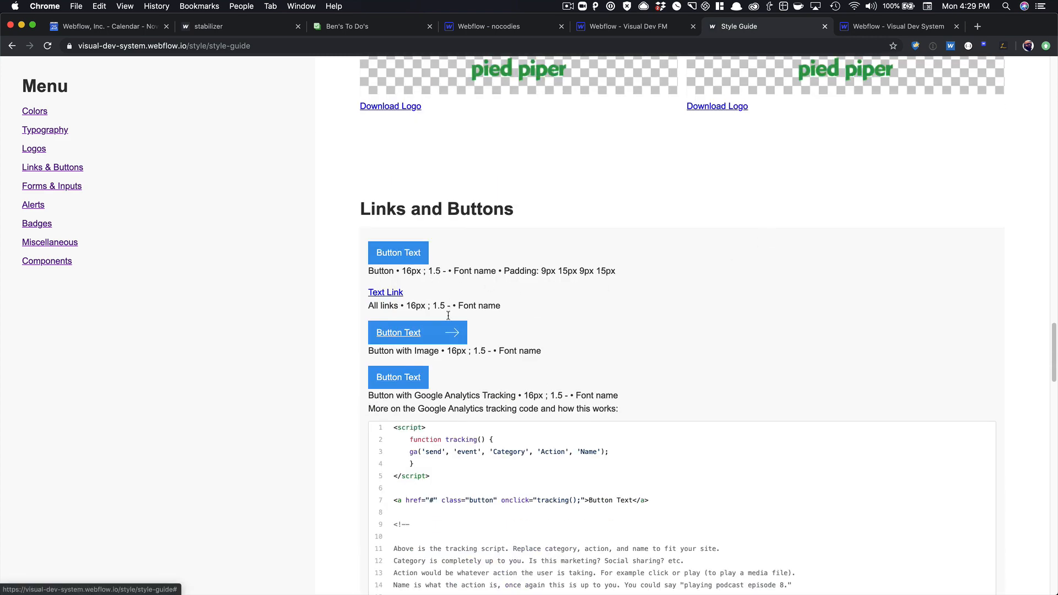
scroll(441, 288, down, 1)
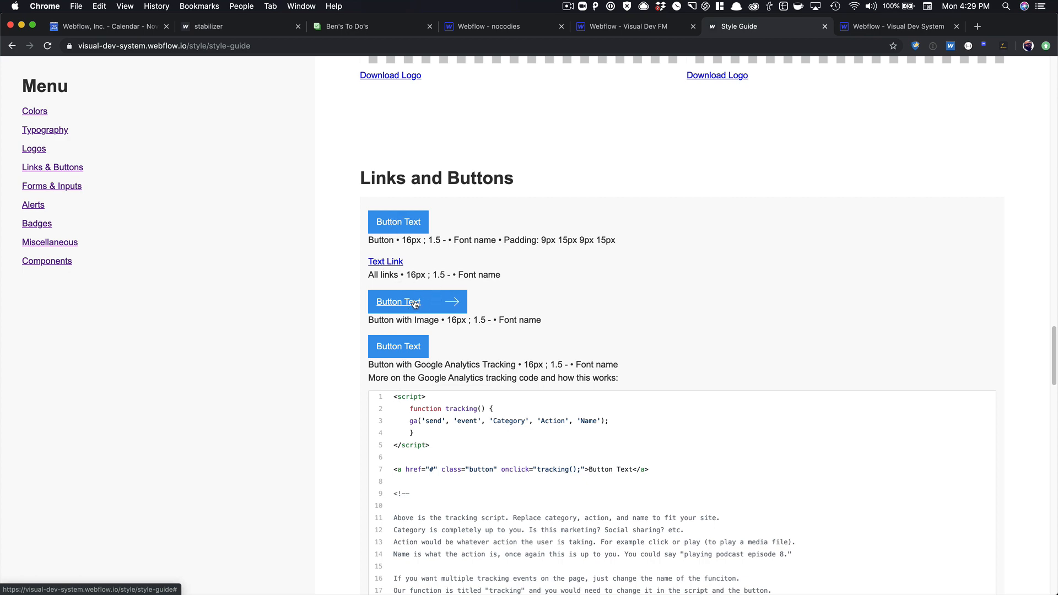
scroll(387, 275, down, 2)
scroll(463, 292, down, 3)
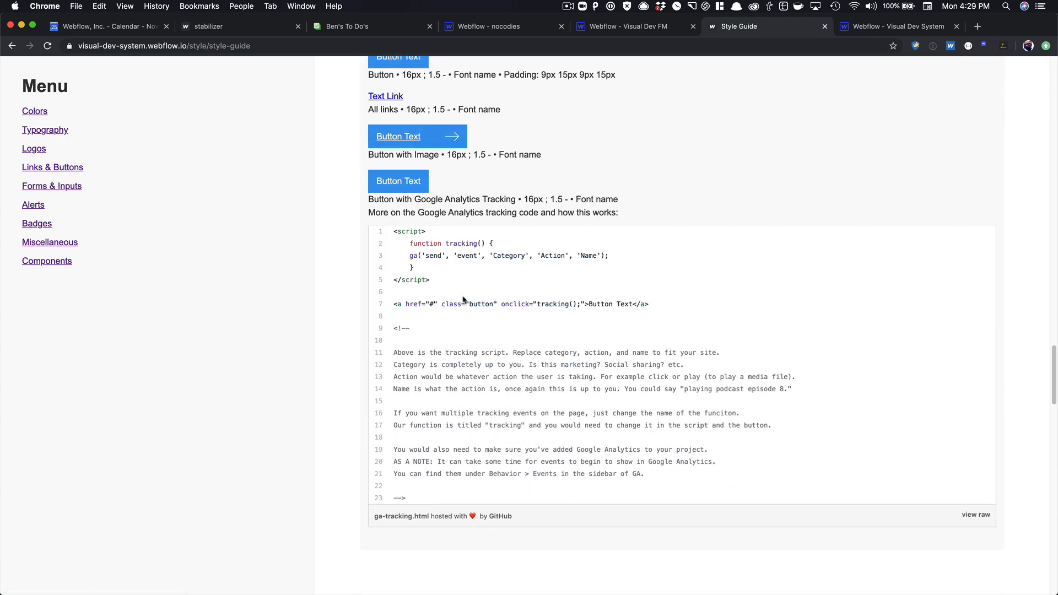
Examine the Google Analytics tracking script provided for the tracked button
drag(440, 282, 403, 231)
click(435, 241)
scroll(440, 242, down, 1)
scroll(440, 241, down, 2)
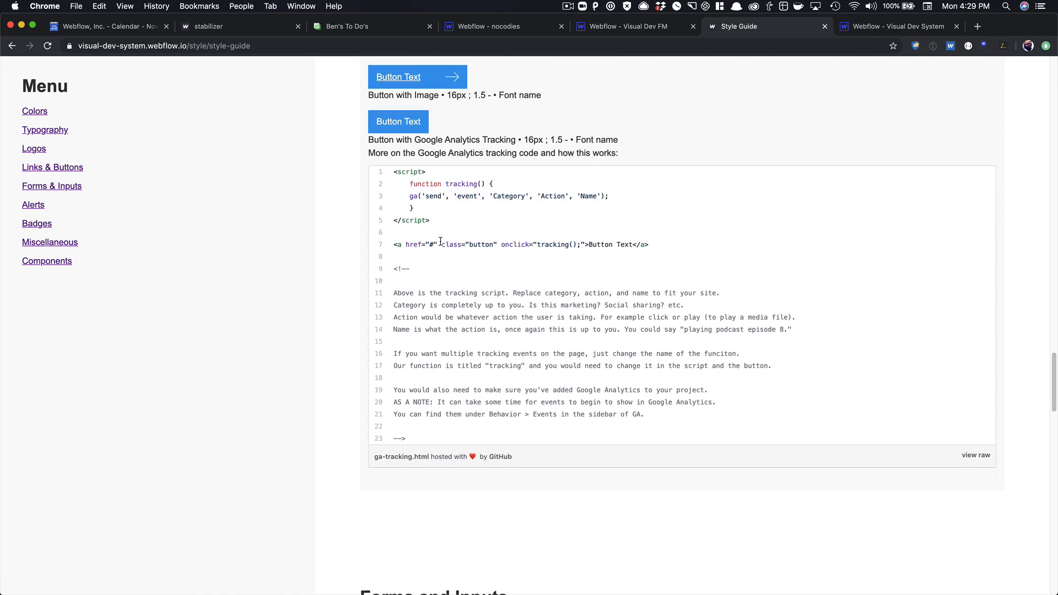
Review the form and input elements, the alert styles, and the badges and pills on the Style Guide page
scroll(435, 166, down, 15)
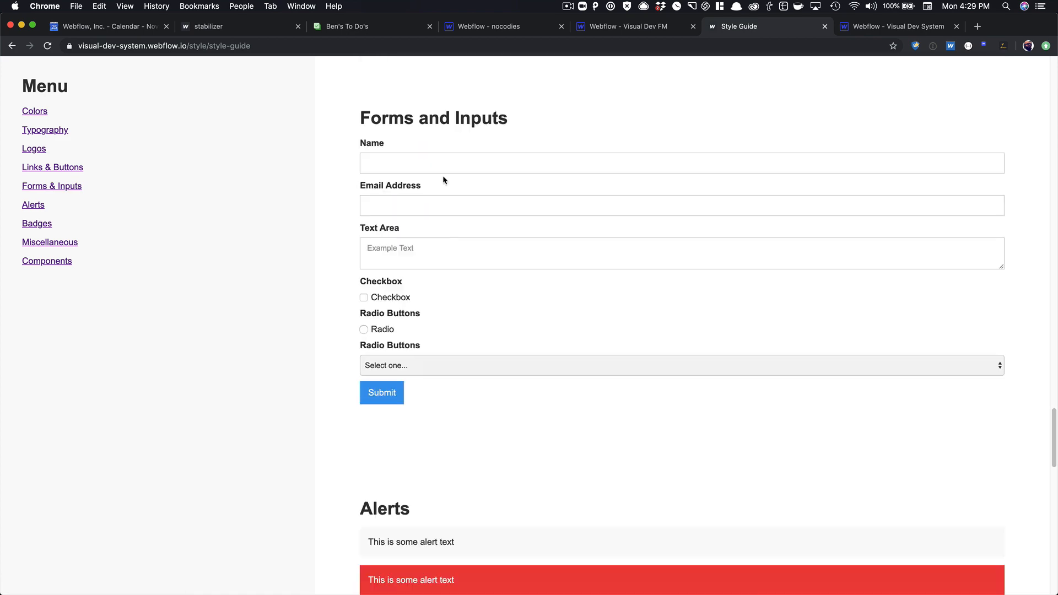
scroll(446, 182, down, 5)
scroll(450, 192, down, 10)
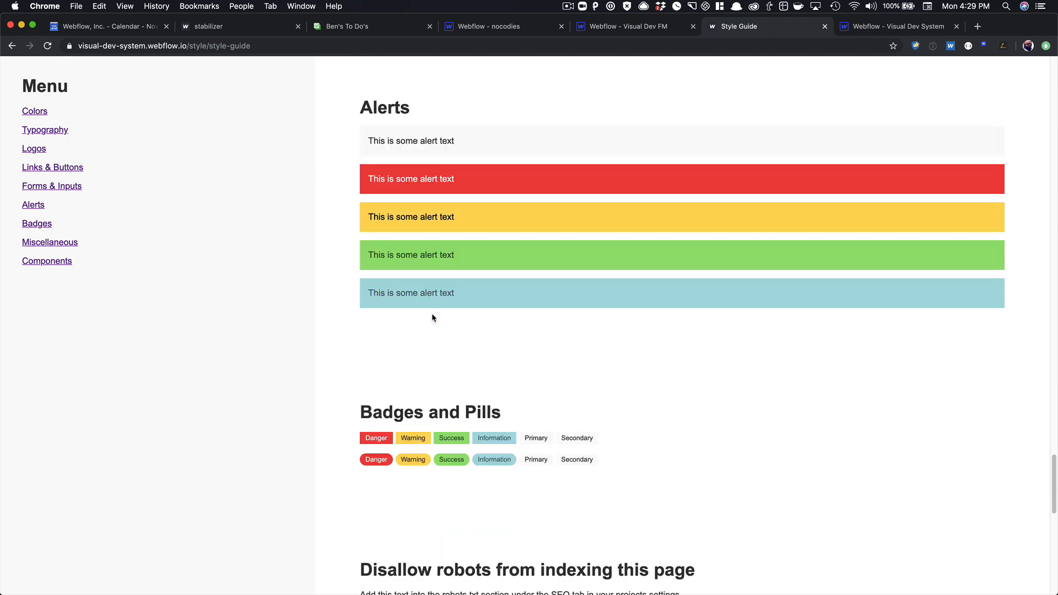
scroll(430, 312, down, 5)
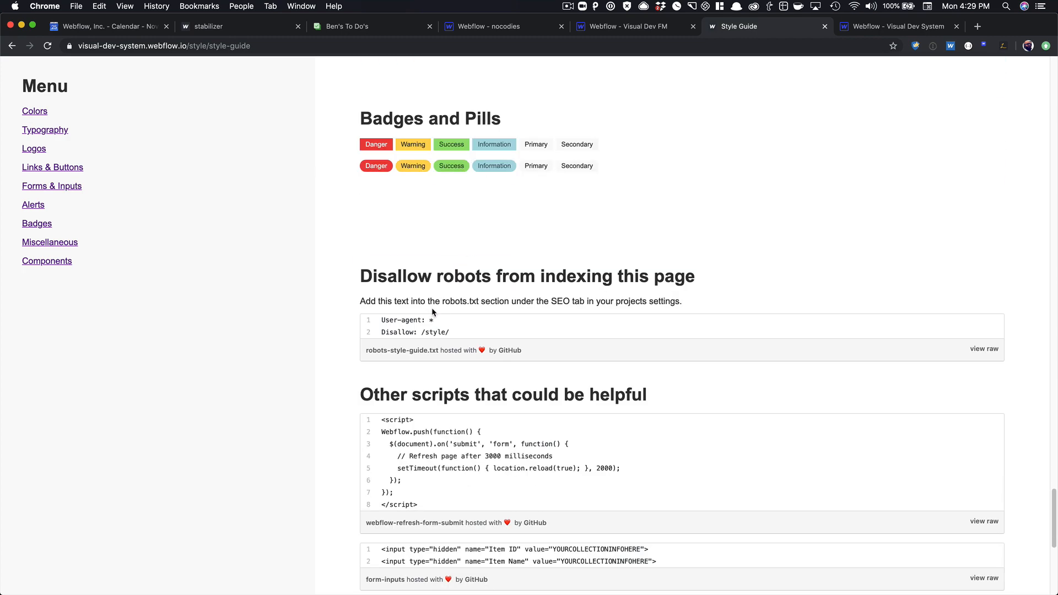
Examine the robots.txt snippet that disallows indexing of the /style/ folder, highlighting its two lines
scroll(431, 309, down, 1)
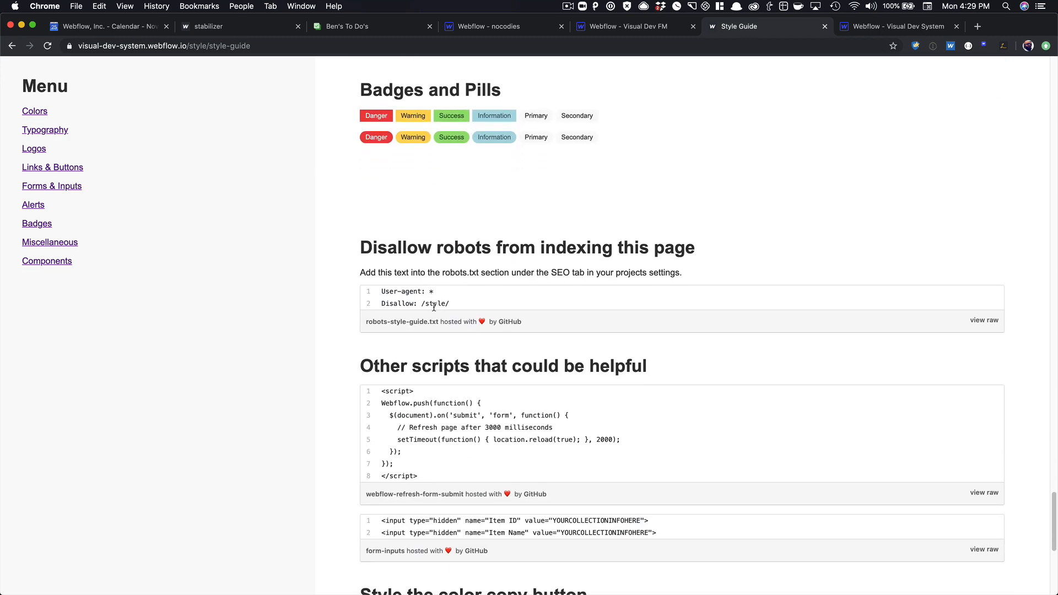
scroll(437, 304, down, 2)
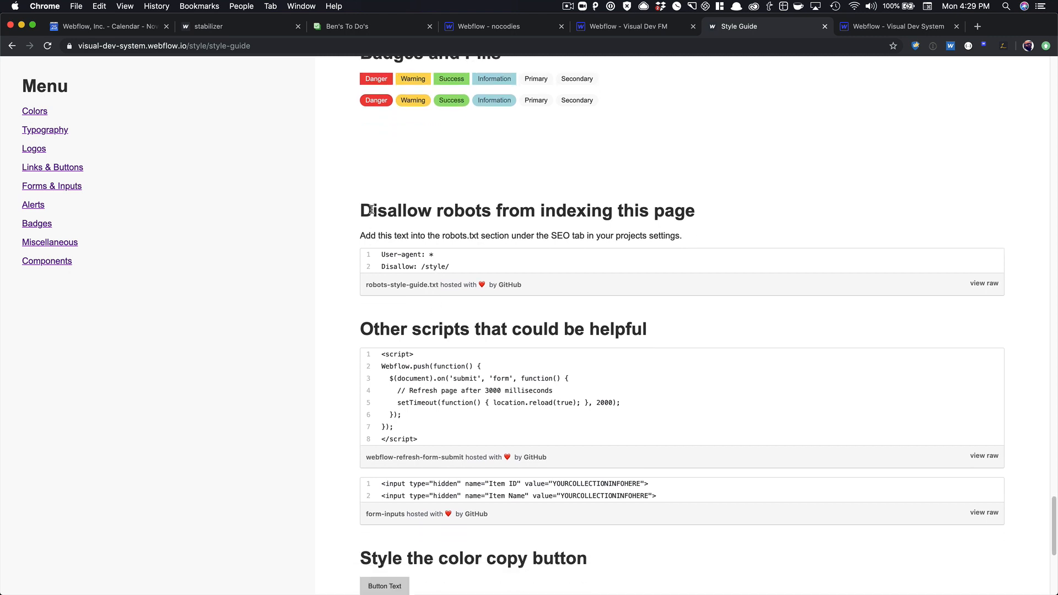
drag(451, 270, 383, 252)
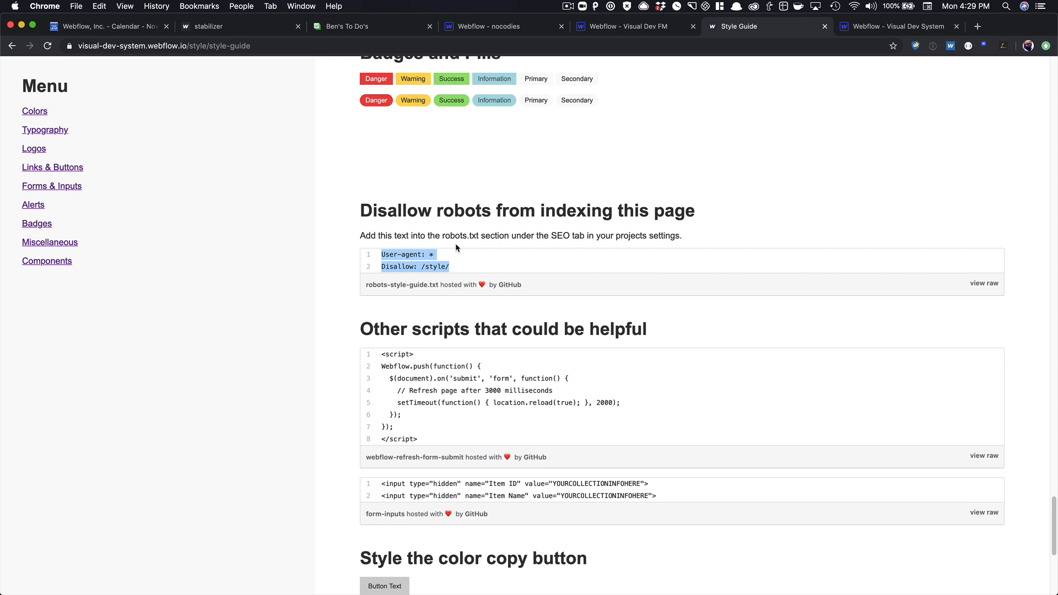
scroll(456, 245, down, 2)
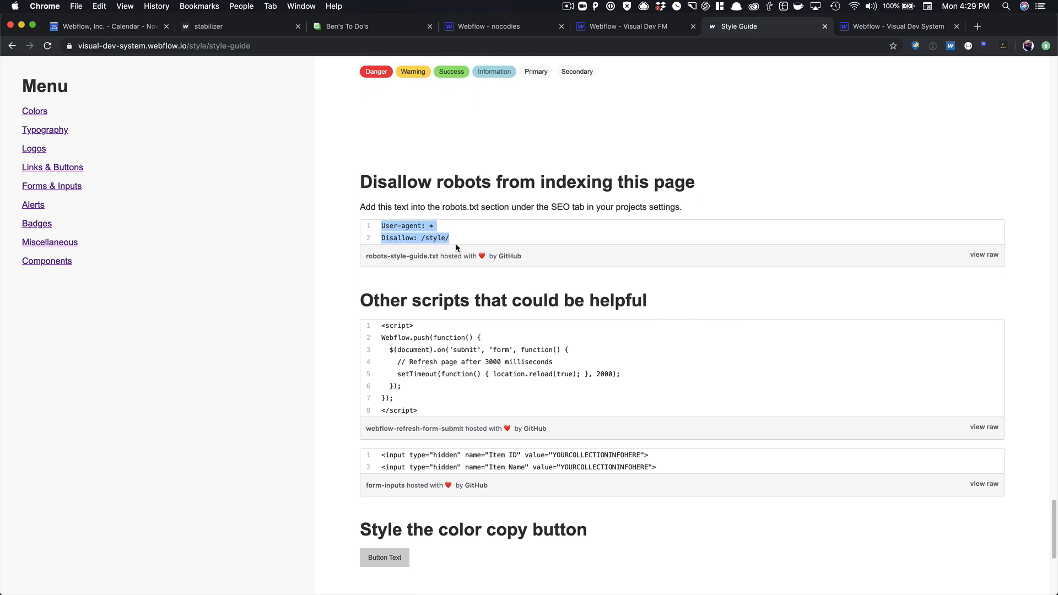
scroll(455, 243, down, 4)
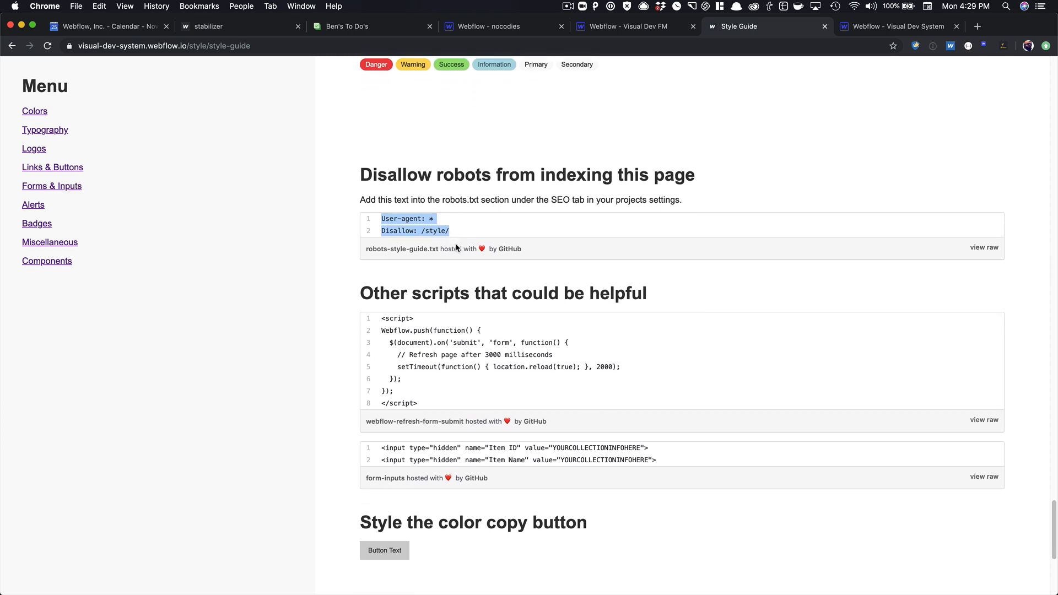
Examine the form-submit refresh script and hidden form-inputs snippet under Other scripts that could be helpful, through to the Credits section
click(430, 333)
drag(423, 345, 374, 259)
click(412, 267)
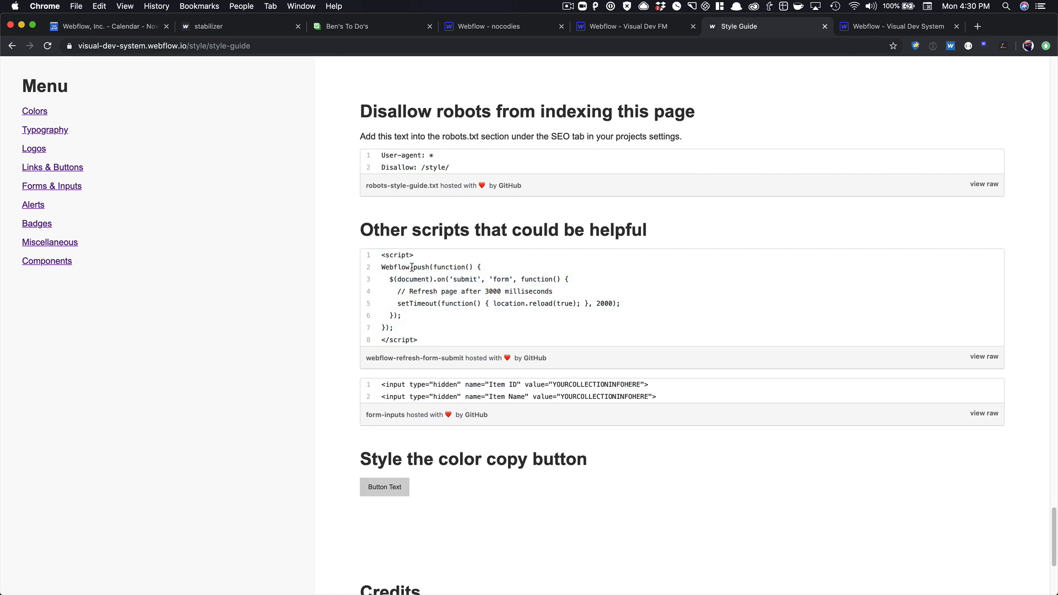
scroll(440, 298, down, 2)
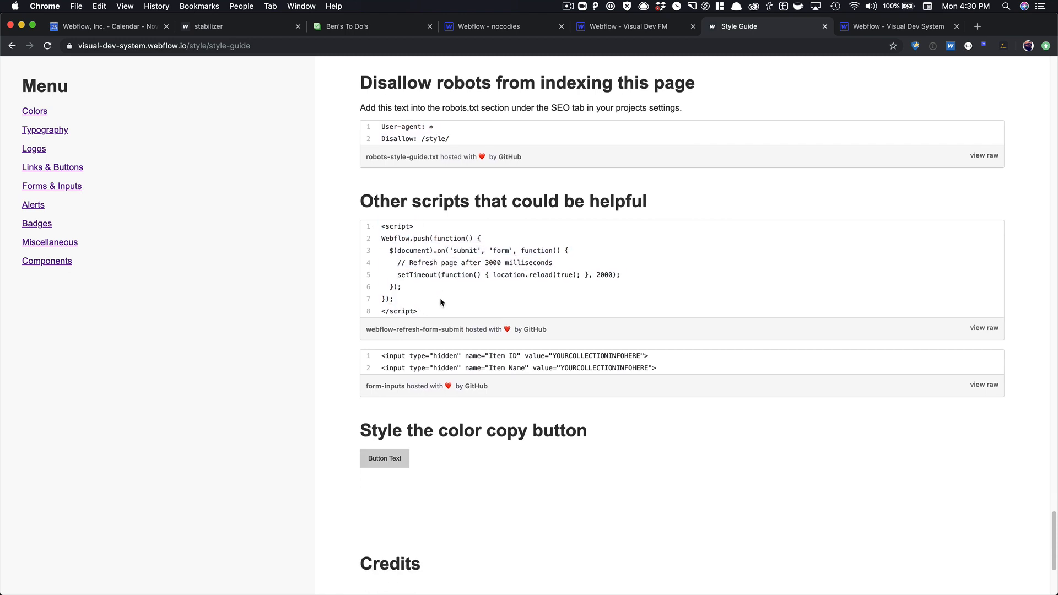
triple_click(462, 353)
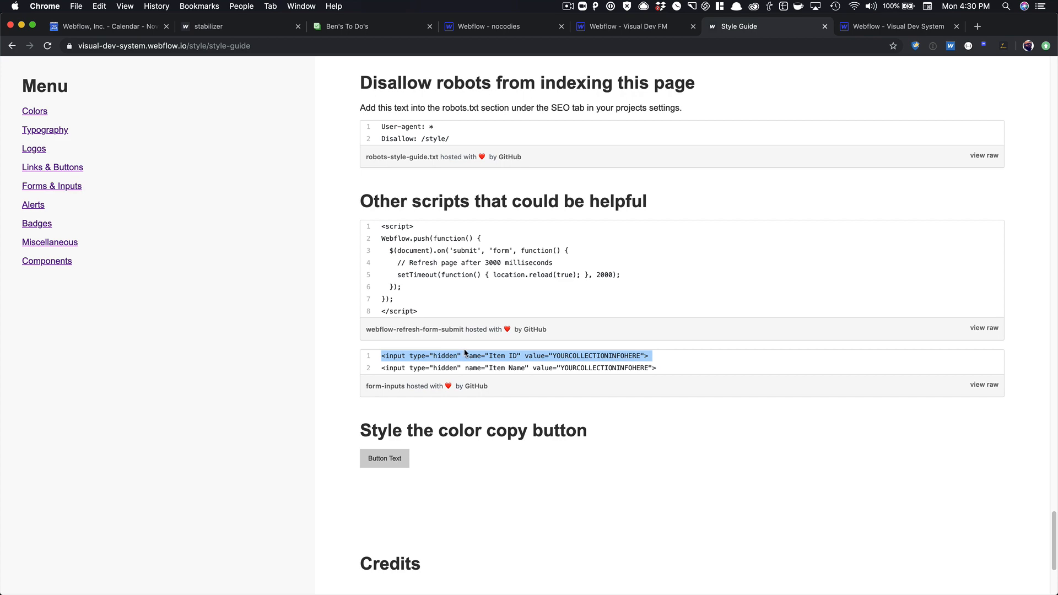
scroll(464, 352, down, 5)
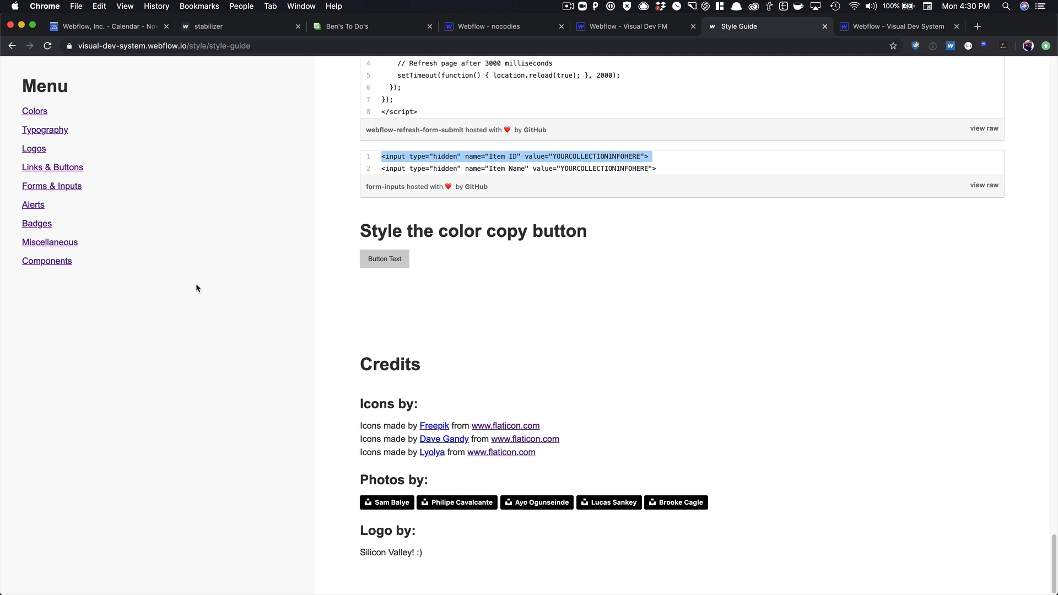
Open the Components page and examine its navigation bars, highlighting the CSS snippet for the middle logo nav
click(52, 261)
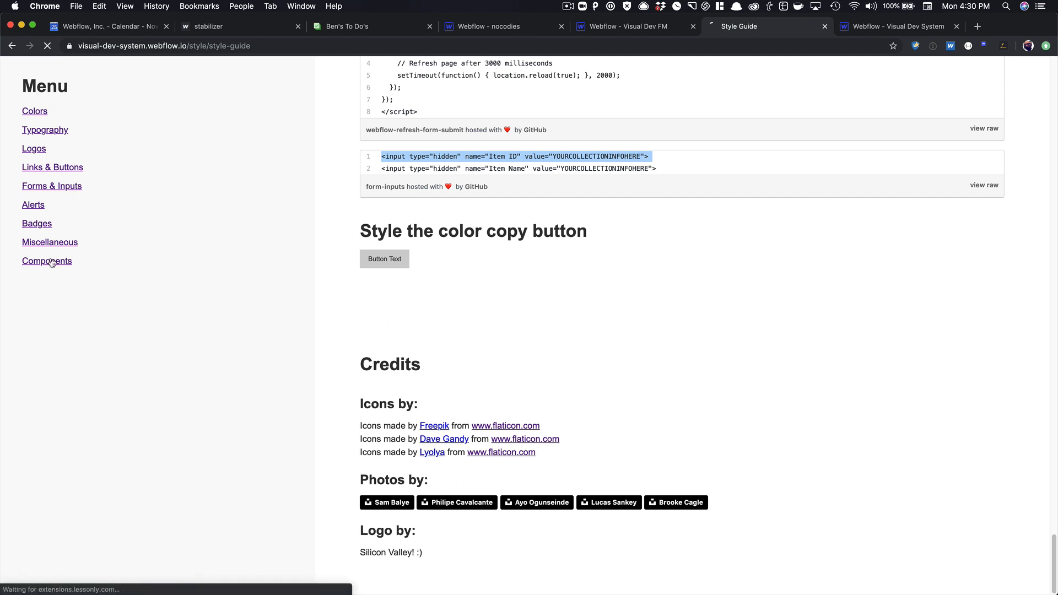
scroll(373, 280, down, 3)
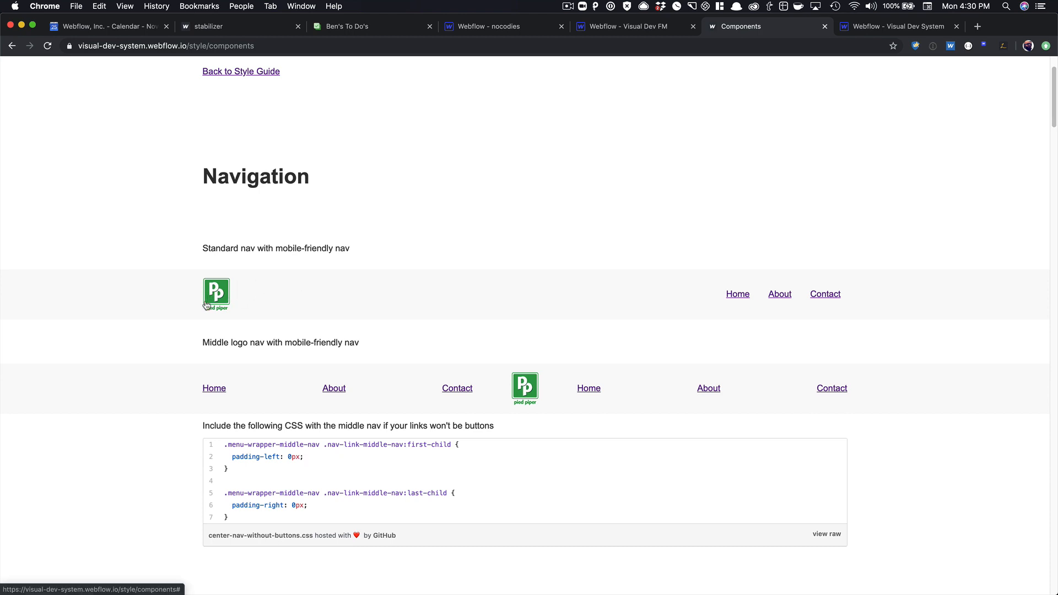
scroll(232, 358, down, 3)
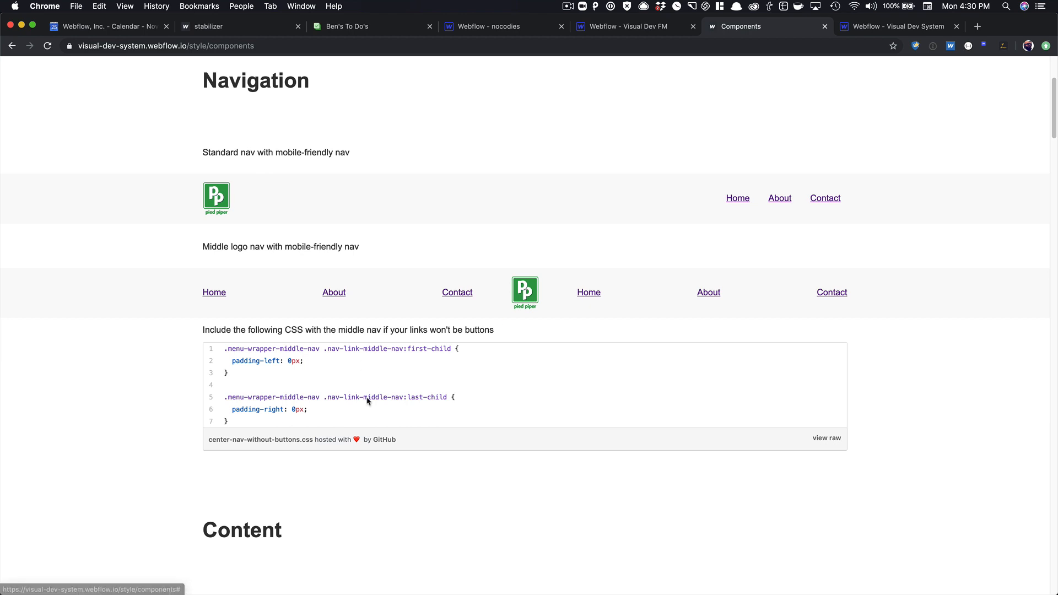
drag(225, 417, 223, 346)
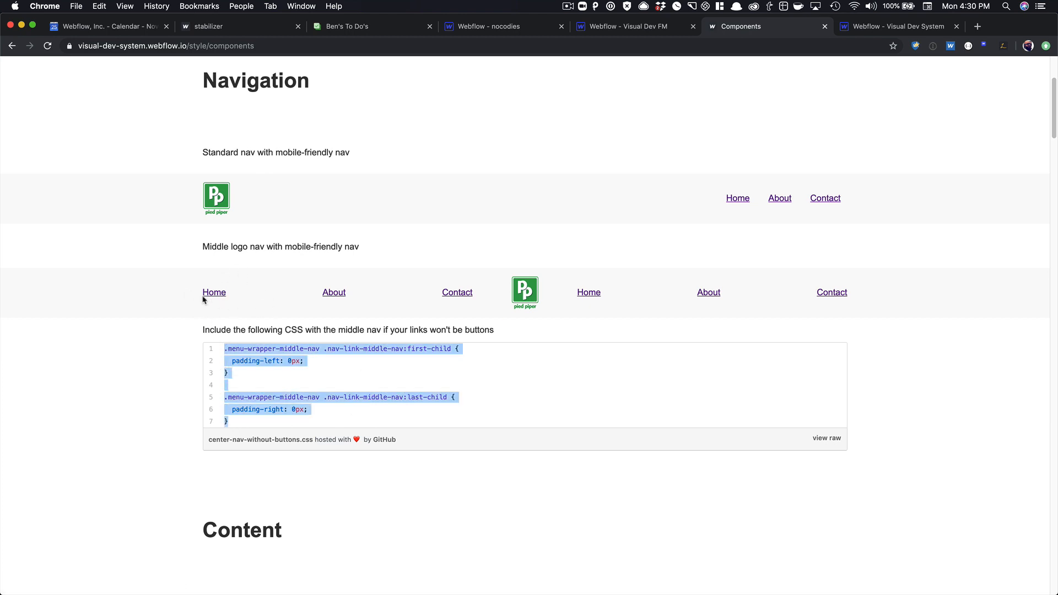
click(326, 391)
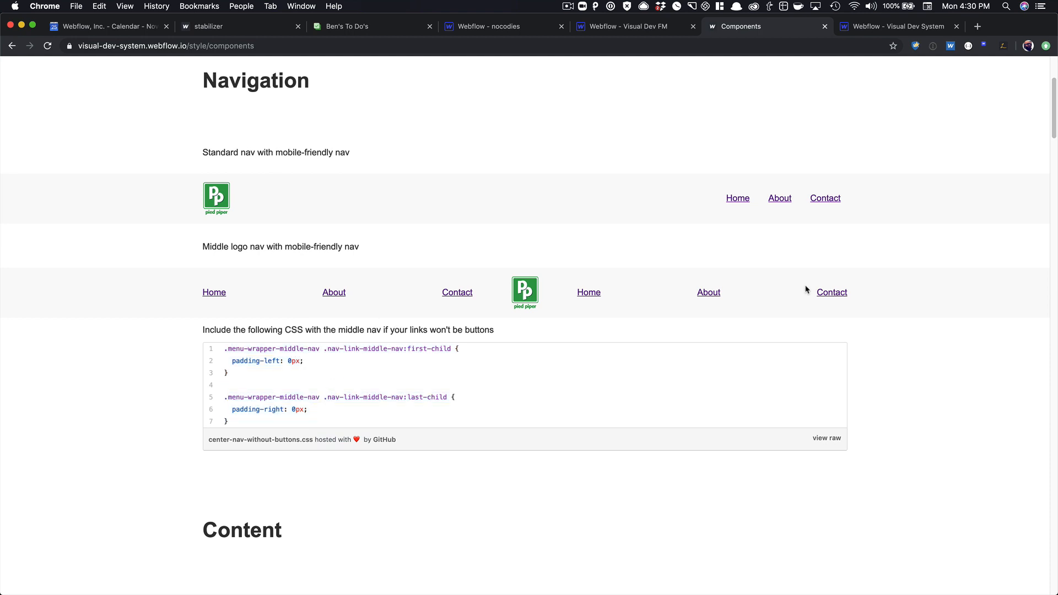
Preview the navigation at mobile width by narrowing the browser window, open and close the mobile Menu, and restore the full window width
drag(1055, 307, 393, 300)
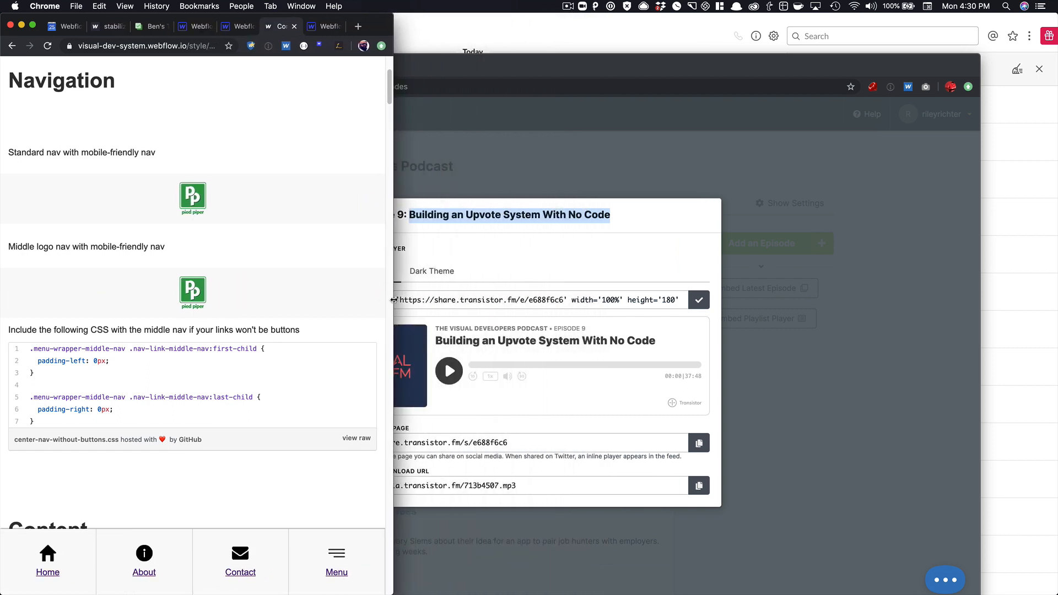
click(322, 559)
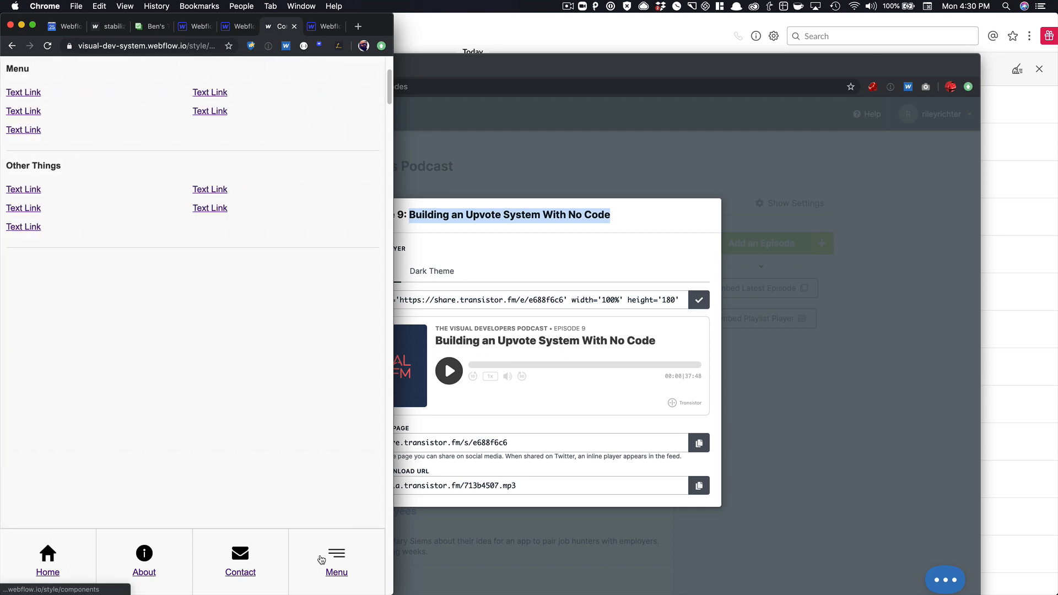
click(322, 559)
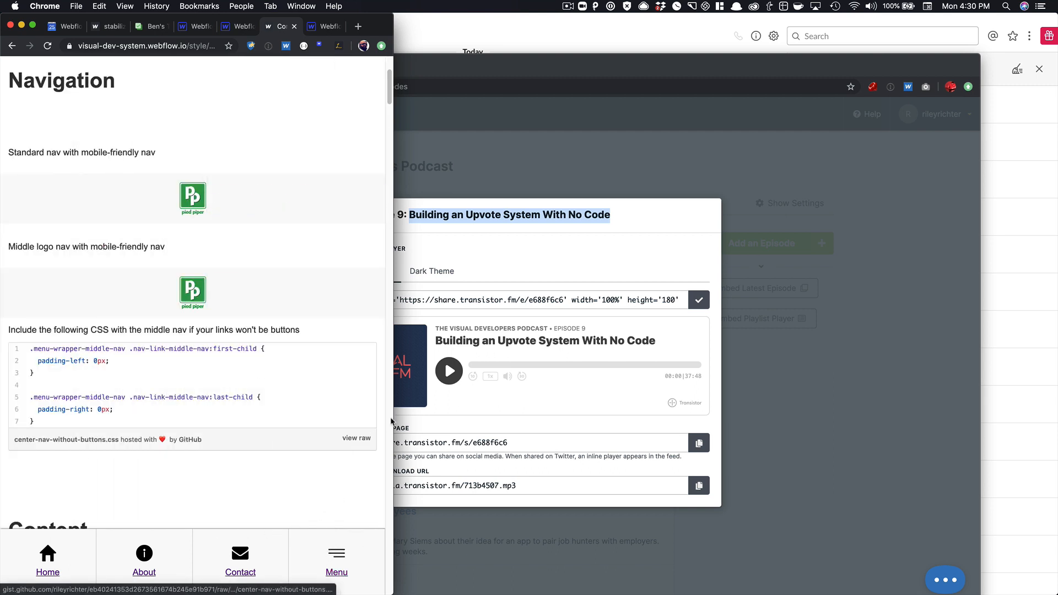
drag(395, 416, 1055, 423)
Review the Content section's card layouts, from cards with an image on top to cards without image and four-column cards
scroll(866, 366, down, 10)
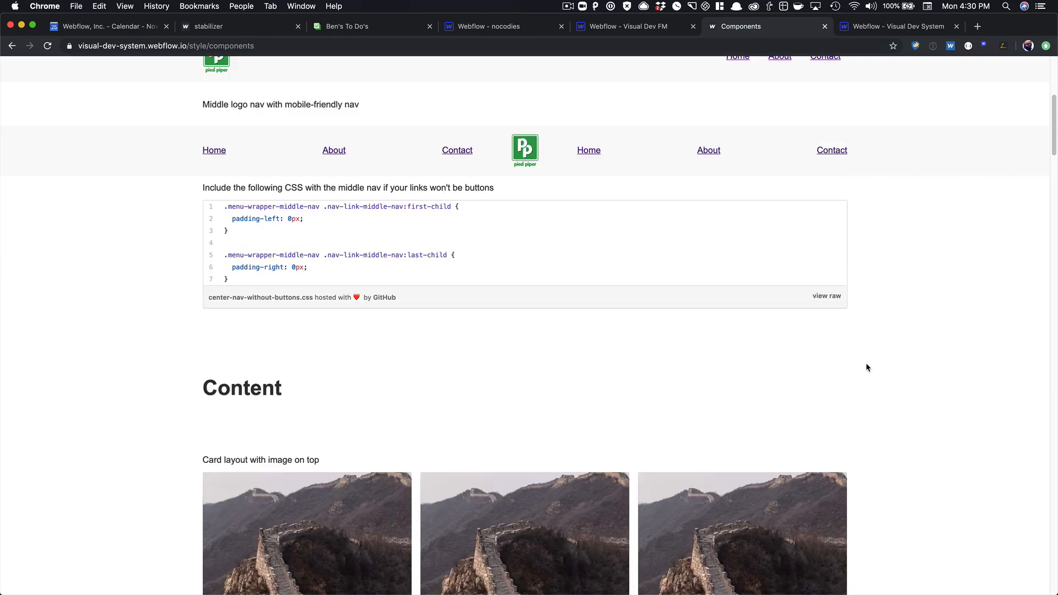
scroll(403, 328, down, 7)
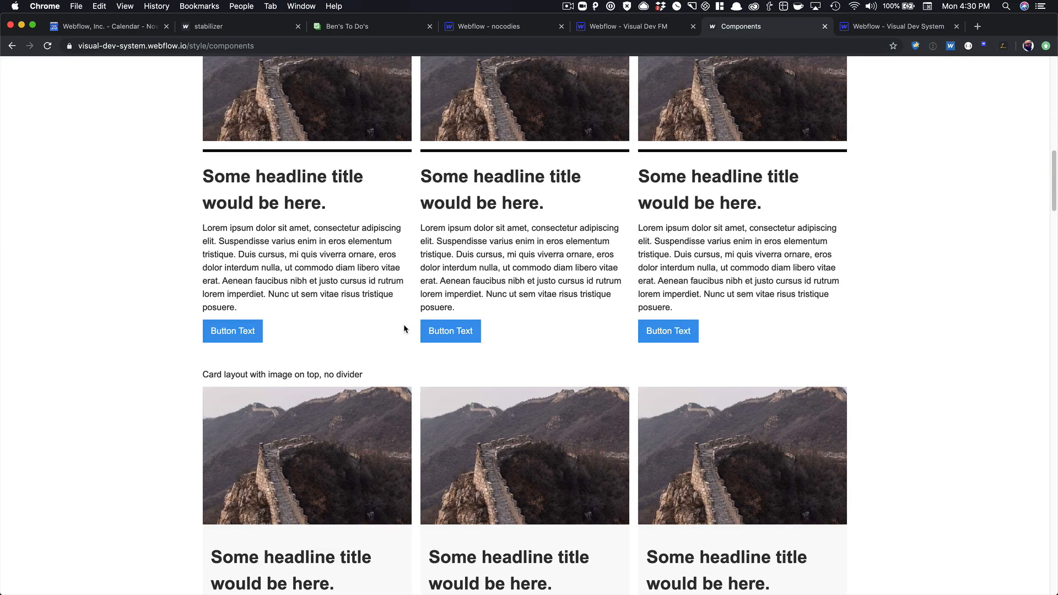
scroll(298, 314, up, 4)
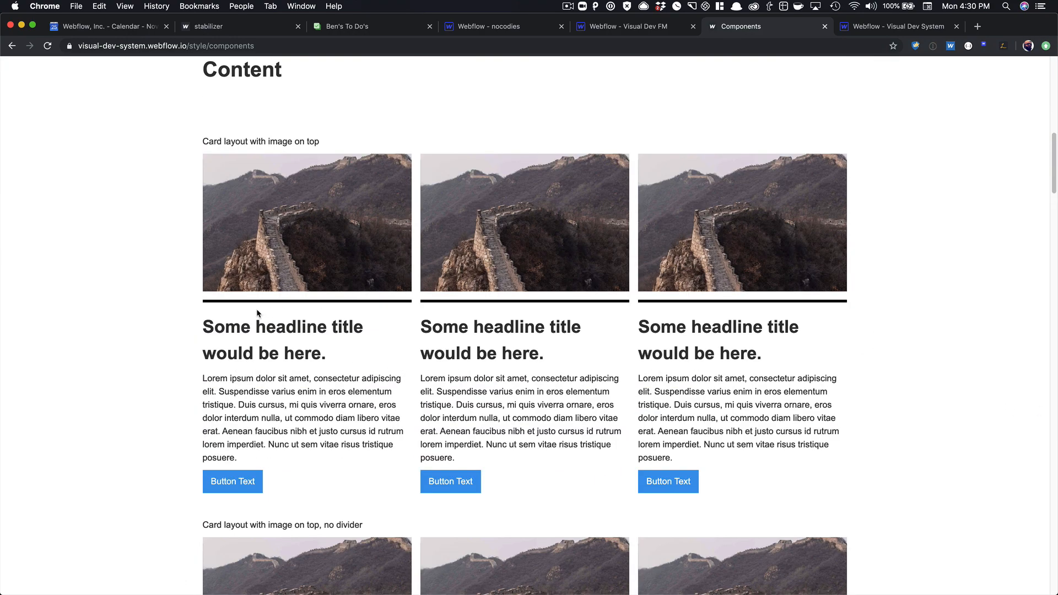
scroll(282, 316, down, 13)
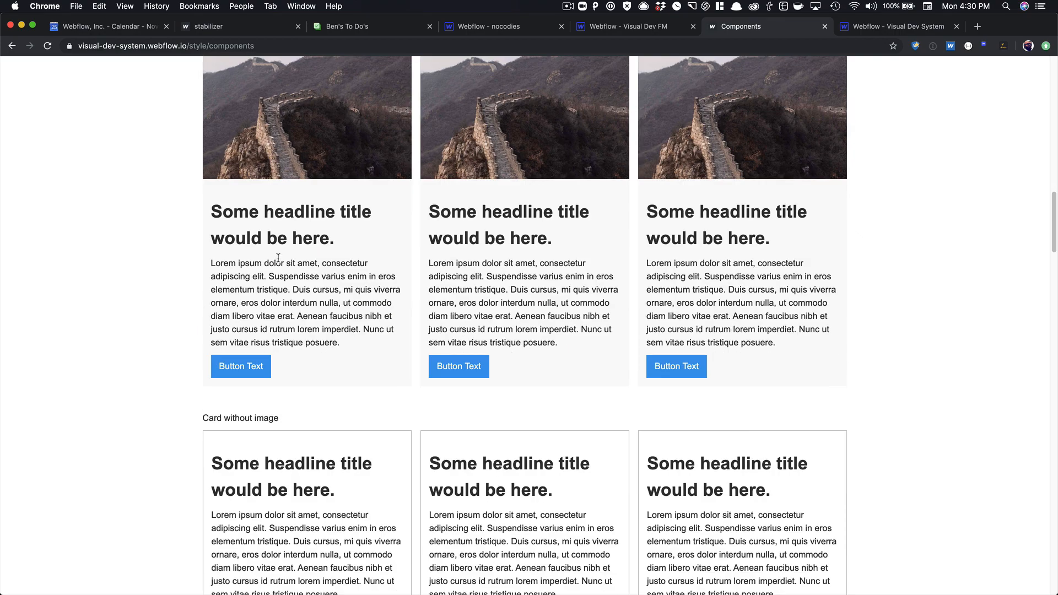
scroll(278, 258, up, 1)
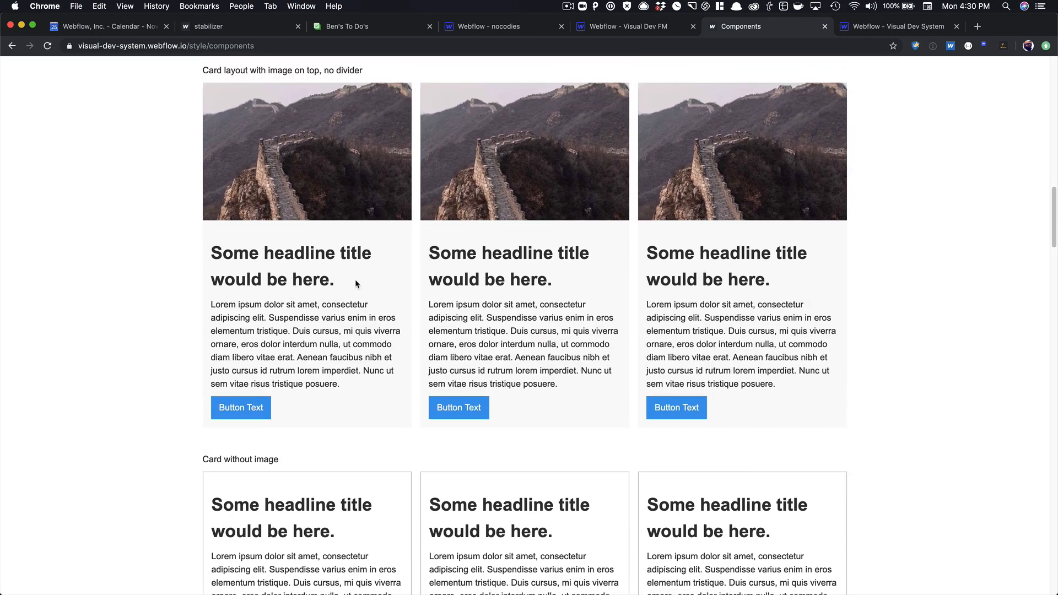
scroll(355, 284, down, 7)
scroll(344, 283, down, 8)
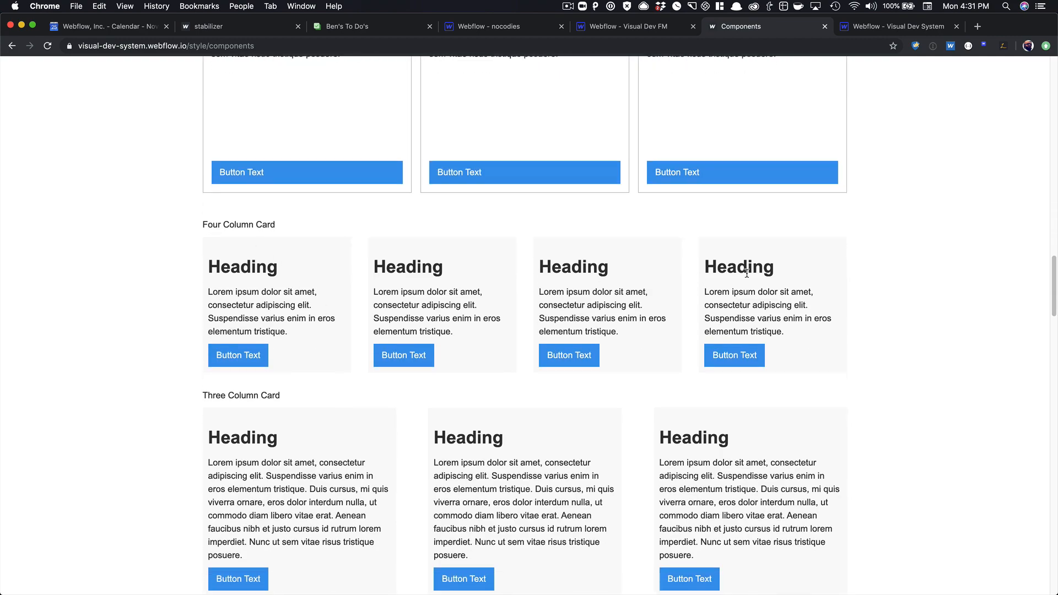
Review the three-column cards, team members, call-to-action blocks, and the two-column and one-column content sections
scroll(661, 284, down, 4)
scroll(482, 311, down, 14)
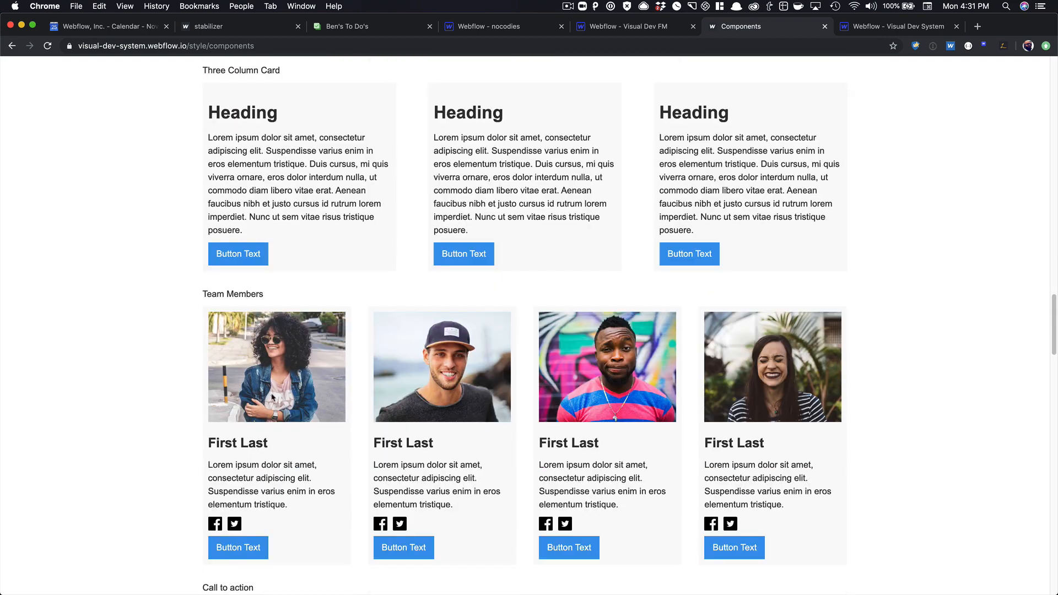
scroll(378, 347, down, 9)
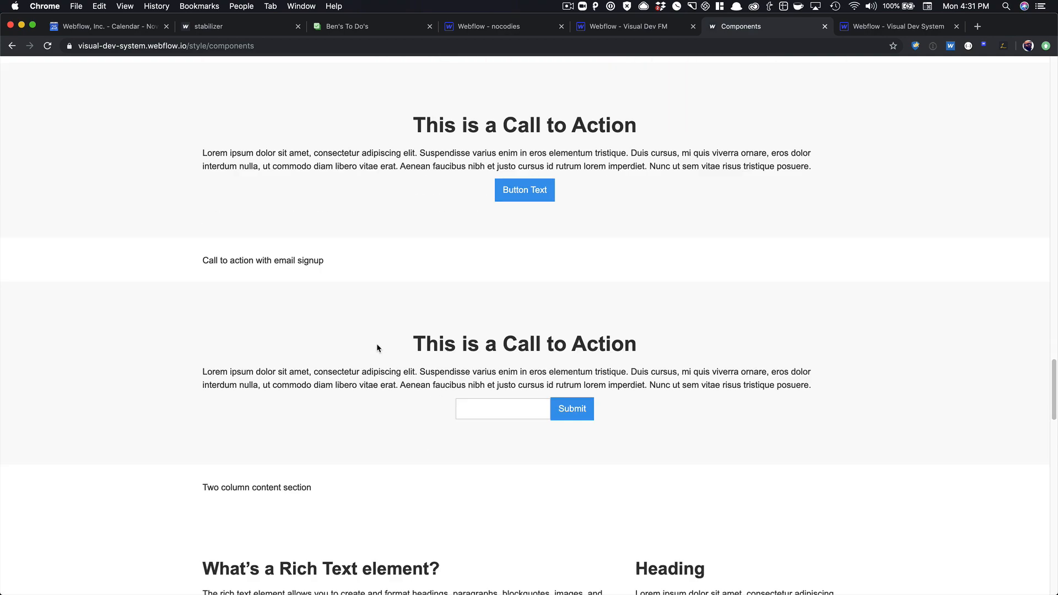
scroll(378, 347, down, 10)
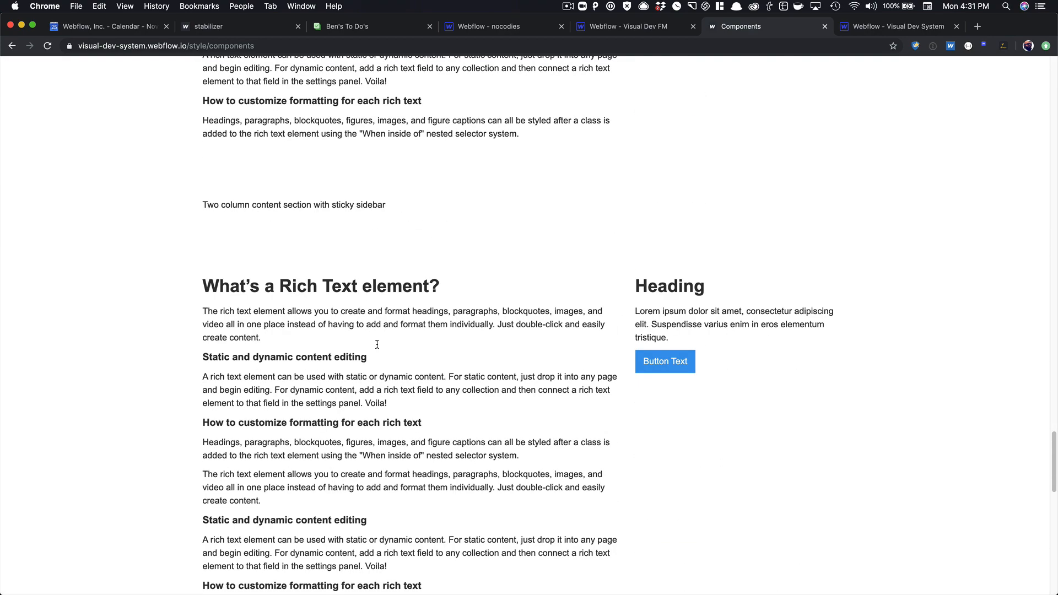
scroll(376, 345, down, 6)
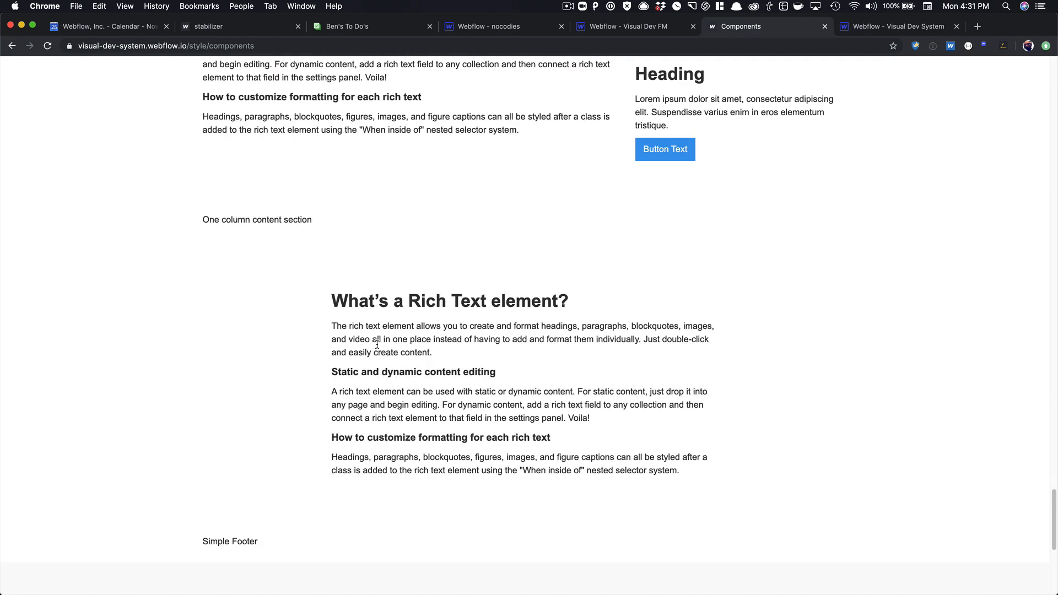
Review the Simple Footer and Mega Footer components, and return to the Navigation section at the start of the Components page
scroll(376, 347, down, 10)
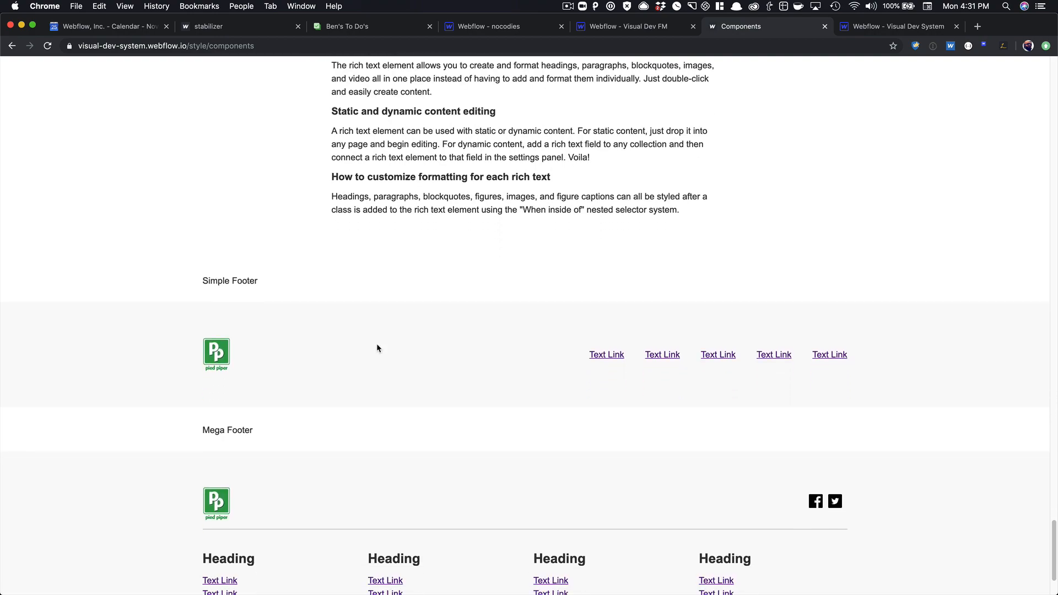
scroll(377, 347, up, 20)
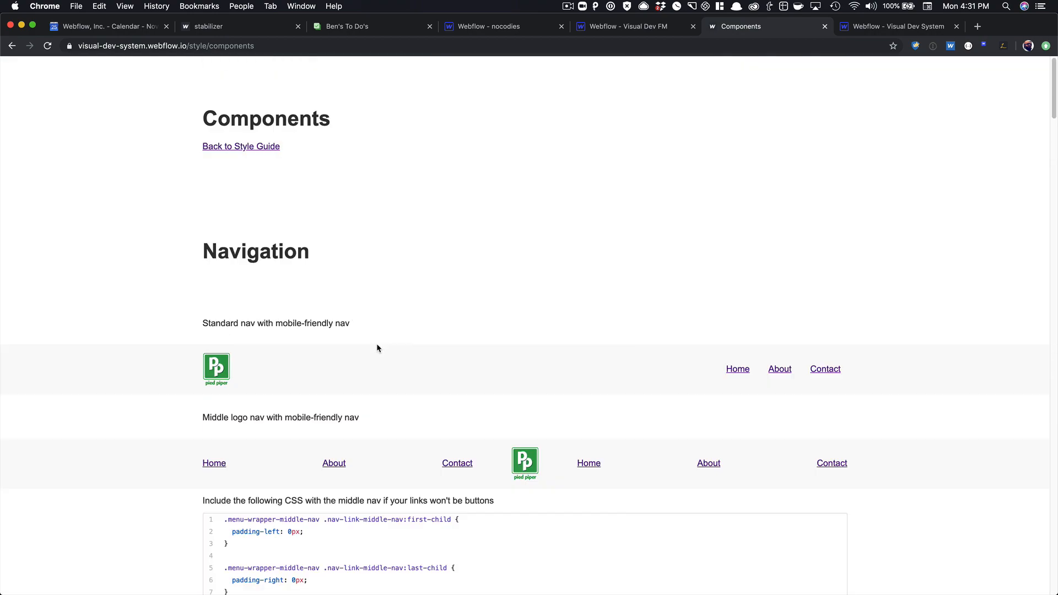
scroll(377, 347, down, 5)
scroll(377, 347, up, 3)
scroll(377, 347, up, 2)
scroll(377, 347, down, 1)
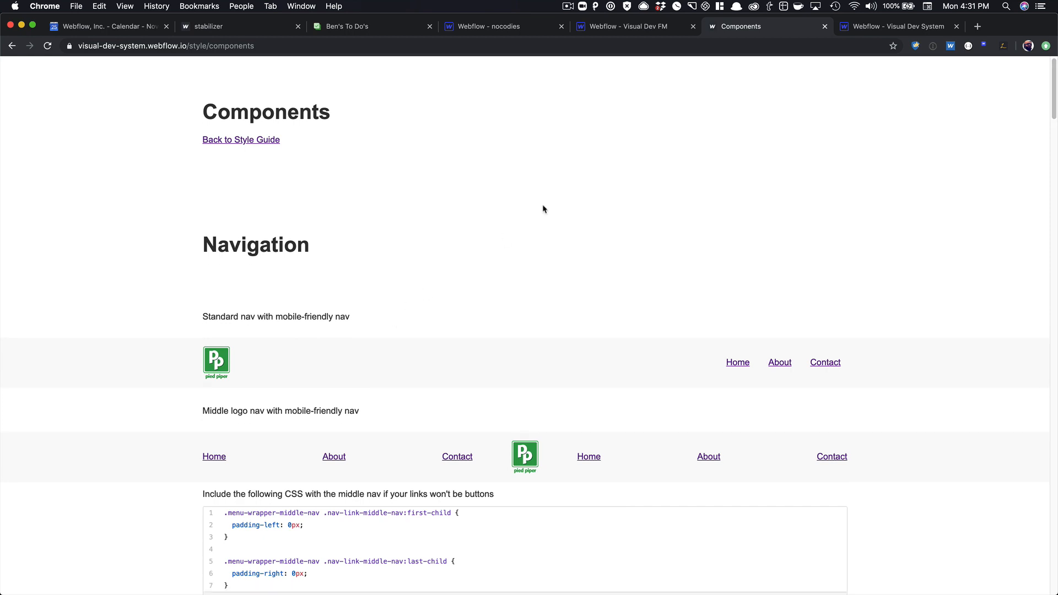
Go back to the Style Guide page and review its colors, typography, lists and logos, returning to the Colors section
click(260, 141)
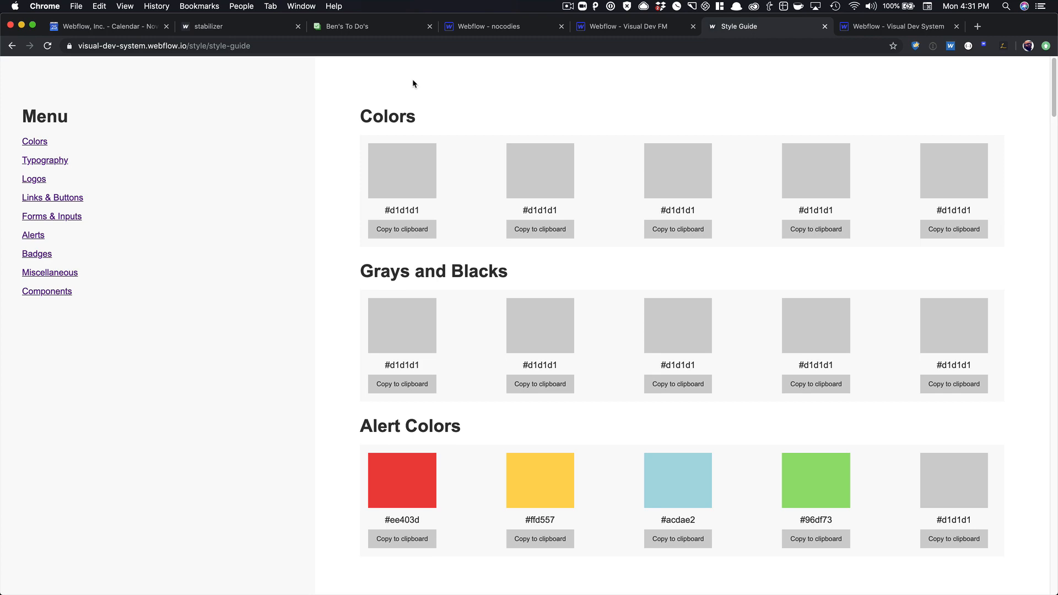
scroll(443, 125, down, 10)
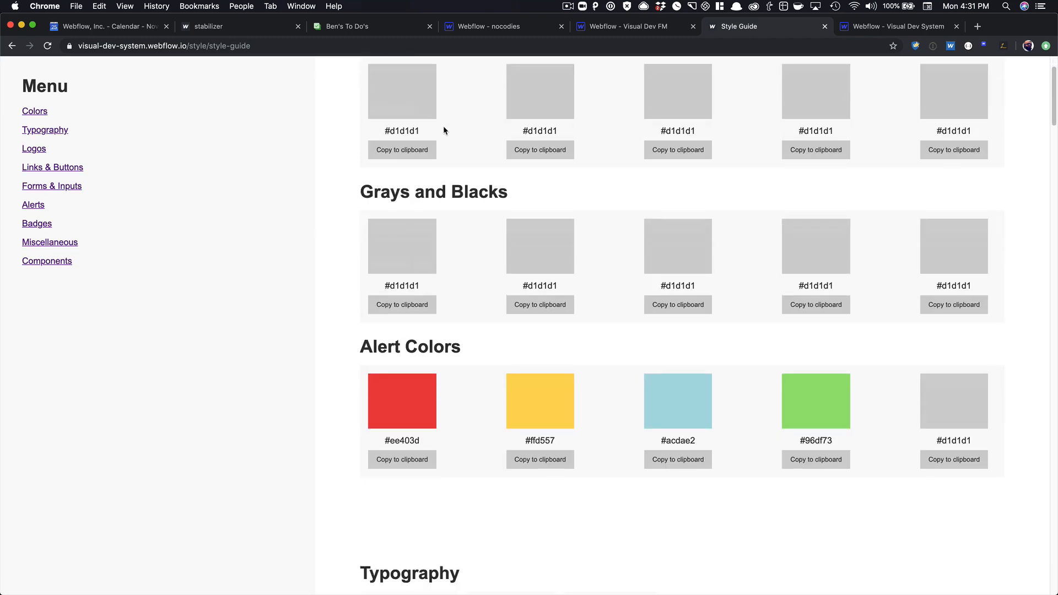
scroll(441, 148, down, 12)
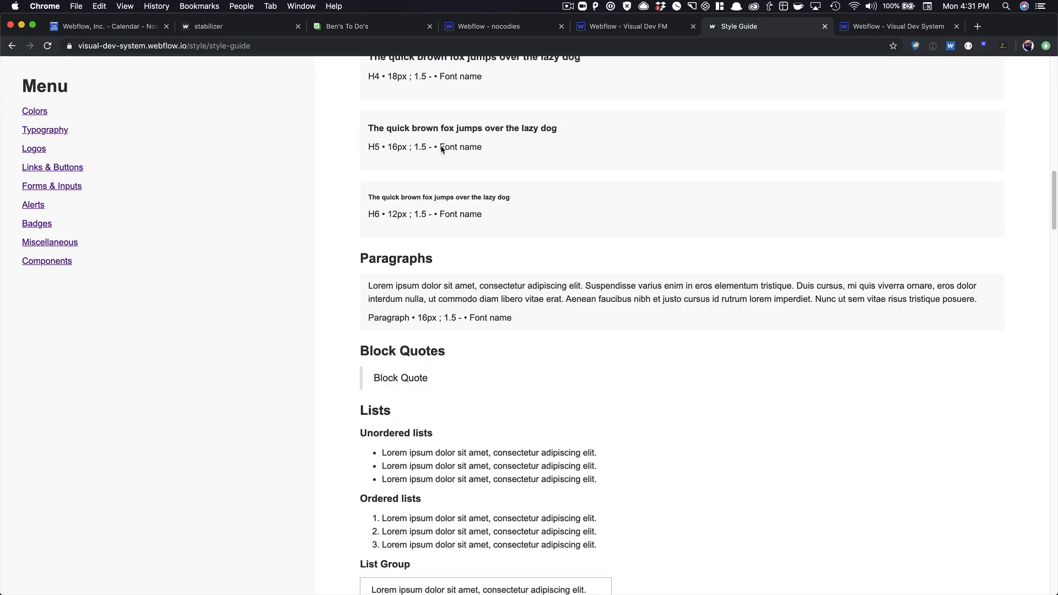
scroll(440, 147, down, 10)
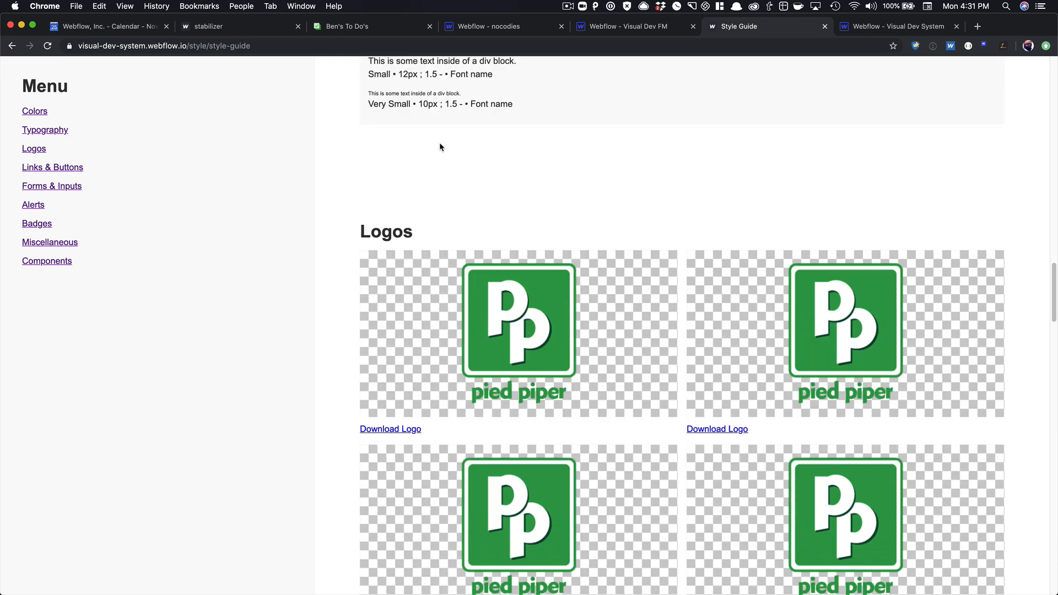
scroll(439, 147, up, 20)
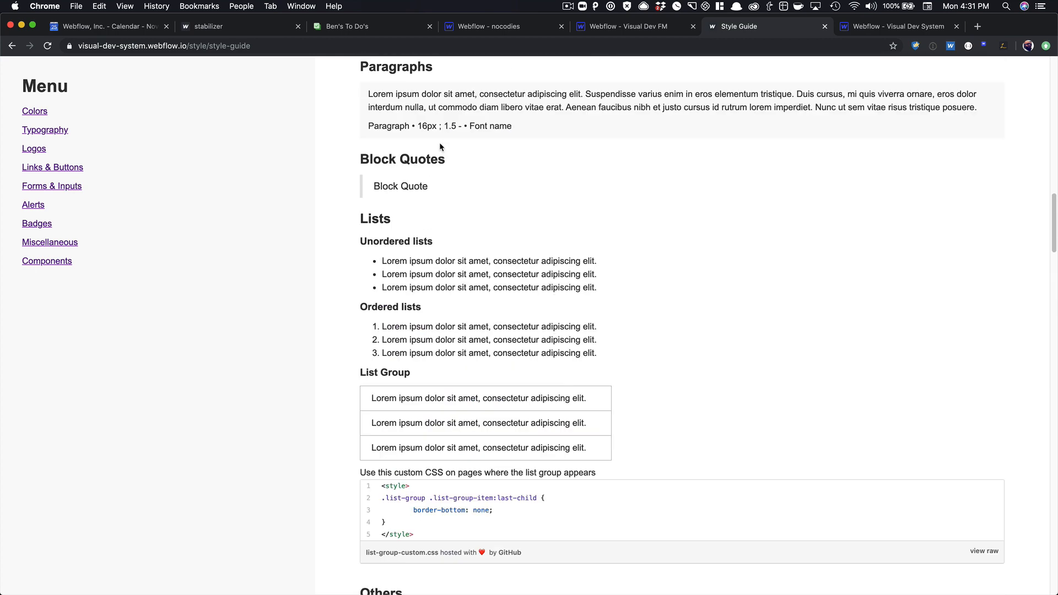
scroll(440, 147, up, 9)
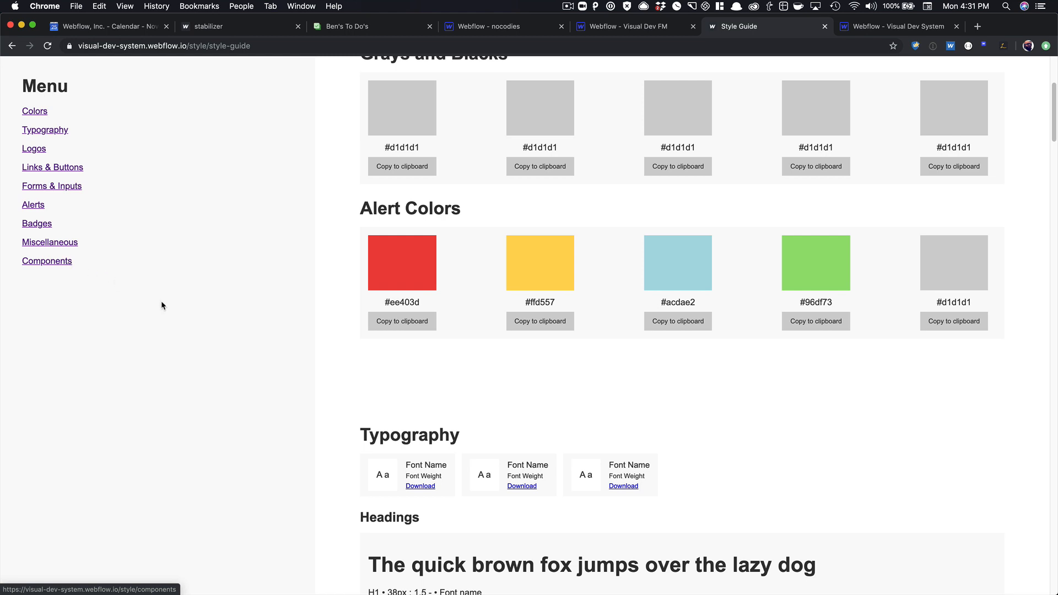
scroll(293, 306, up, 5)
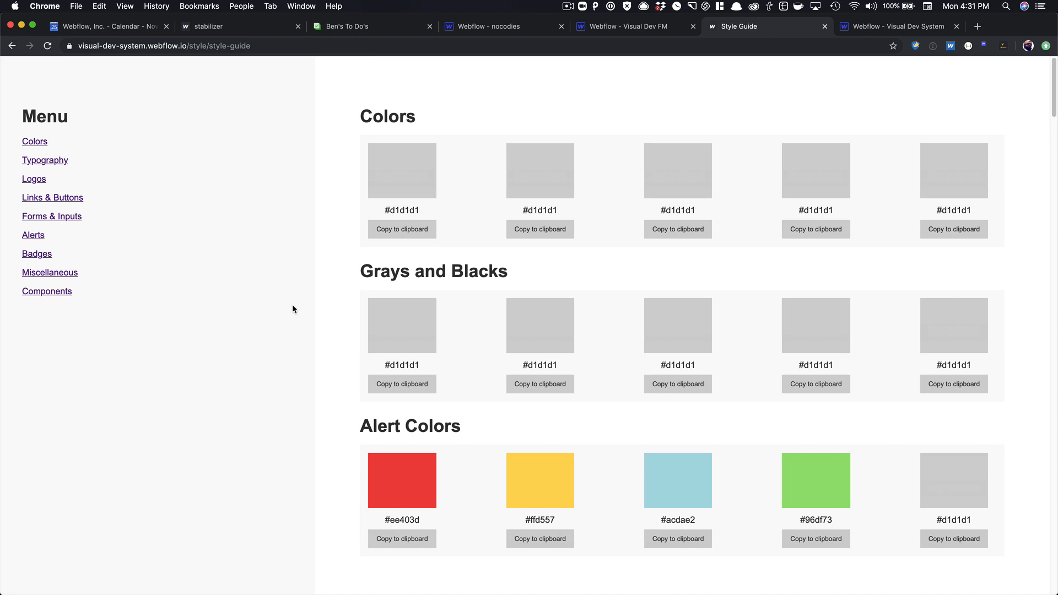